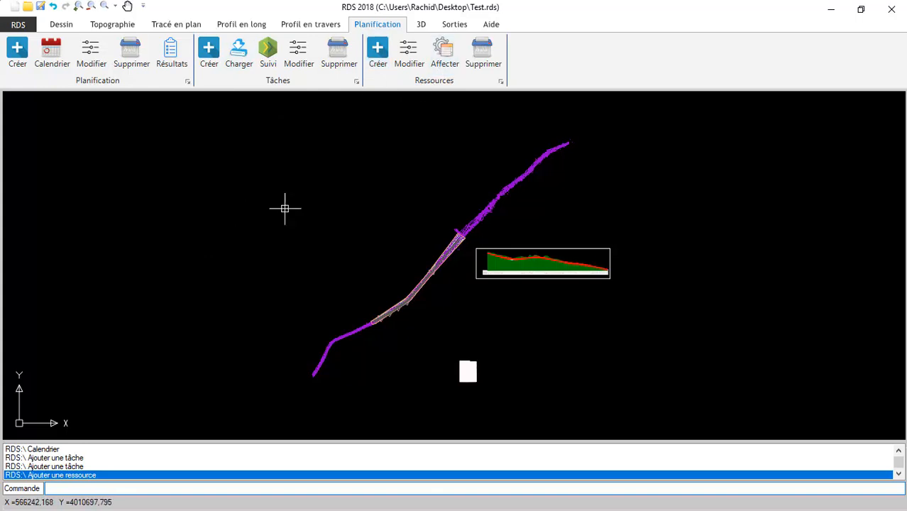
# Step: Start a new planning named Planification N=1 and set its display style to Semaines
pyautogui.click(18, 65)
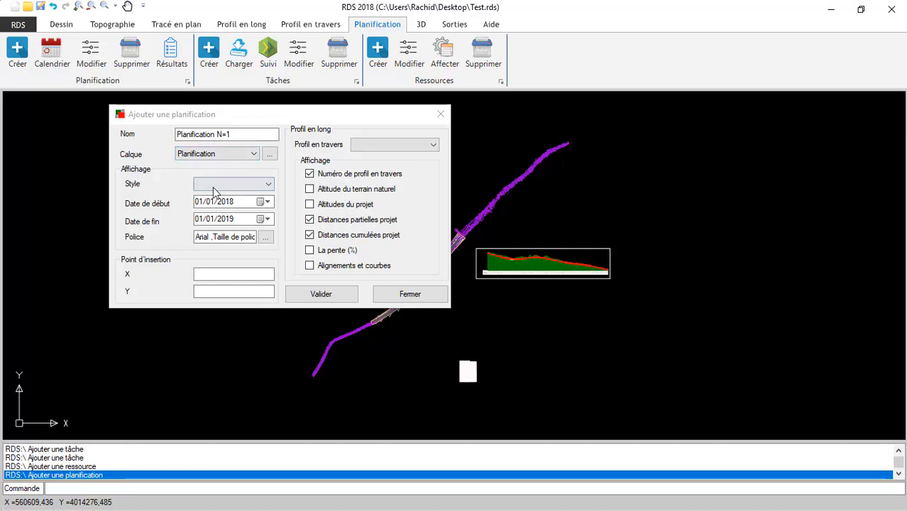
pyautogui.click(242, 186)
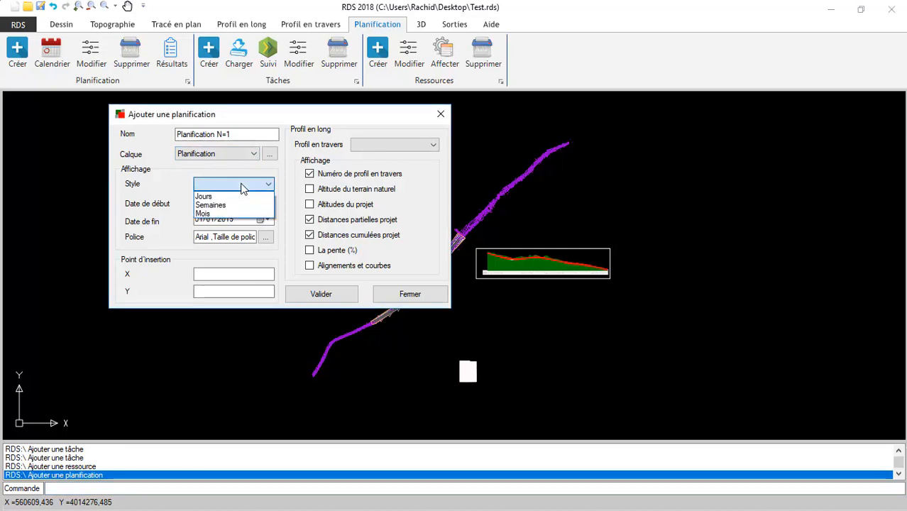
pyautogui.click(207, 205)
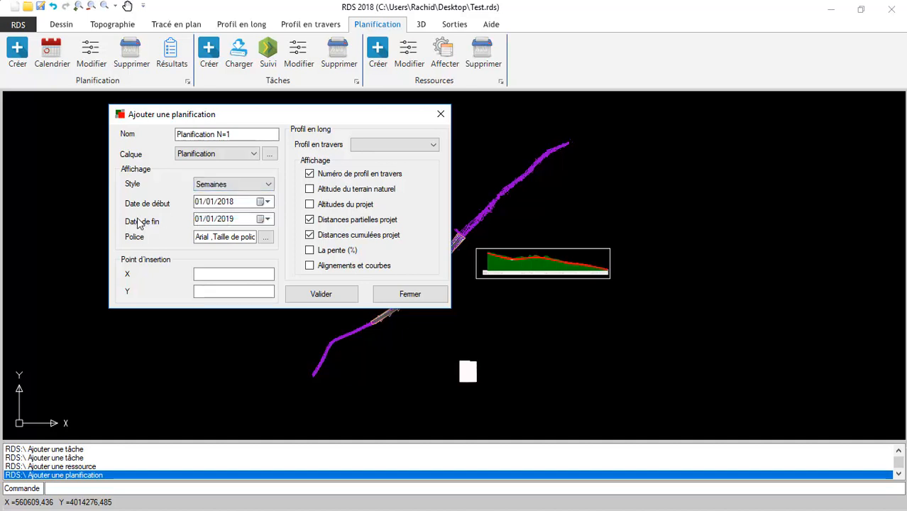
# Step: Set the planning's start date to 01/01/2019
pyautogui.click(268, 203)
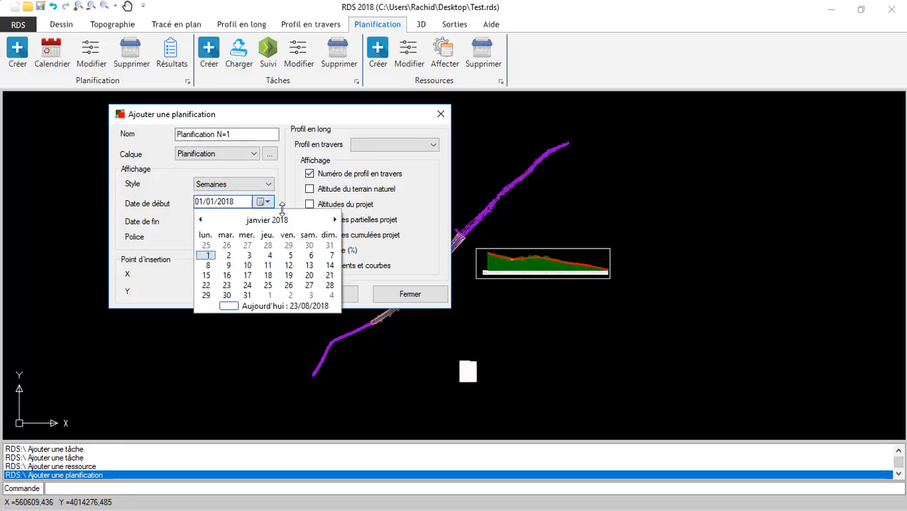
pyautogui.click(335, 220)
pyautogui.click(277, 221)
pyautogui.click(335, 220)
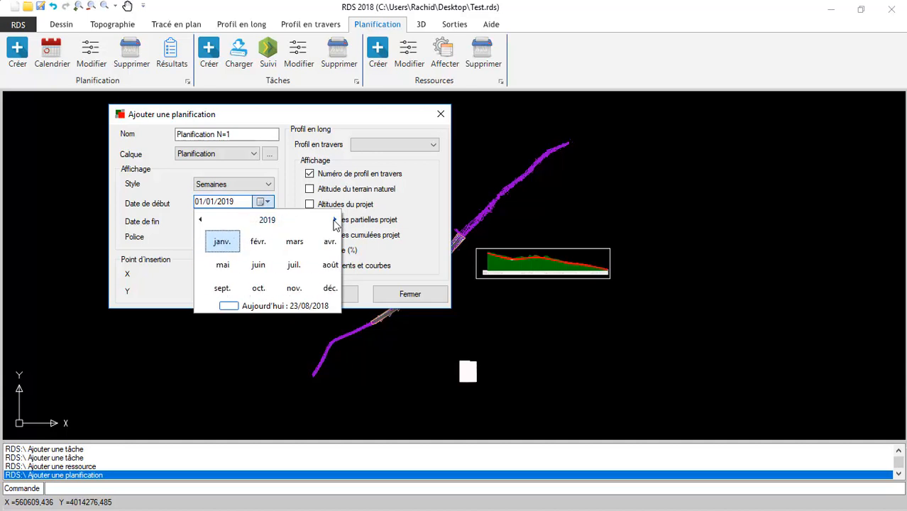
pyautogui.click(213, 242)
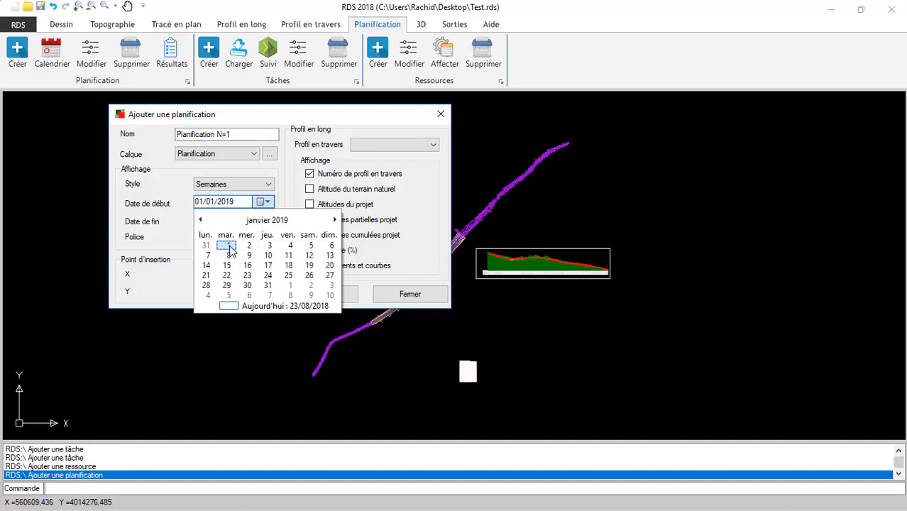
pyautogui.click(227, 244)
# Step: Set the planning's end date to 01/01/2021
pyautogui.click(267, 220)
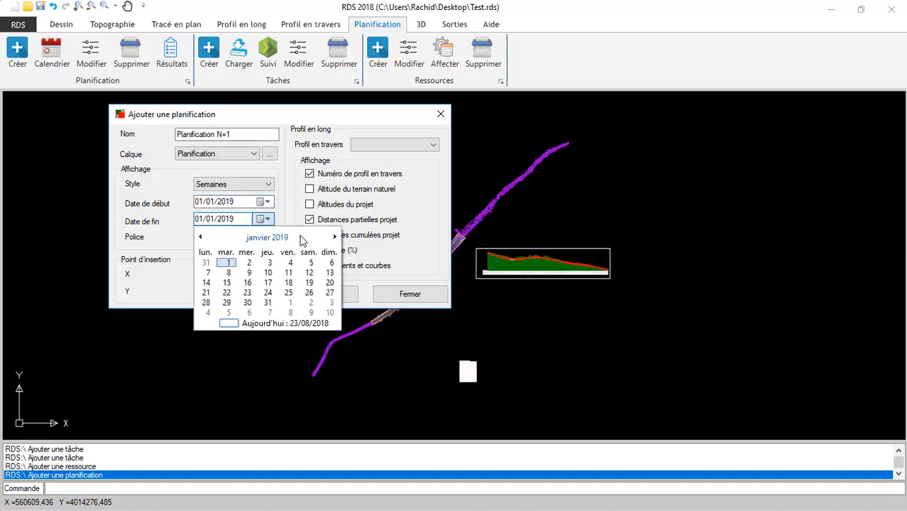
pyautogui.click(280, 237)
pyautogui.click(336, 238)
pyautogui.click(213, 260)
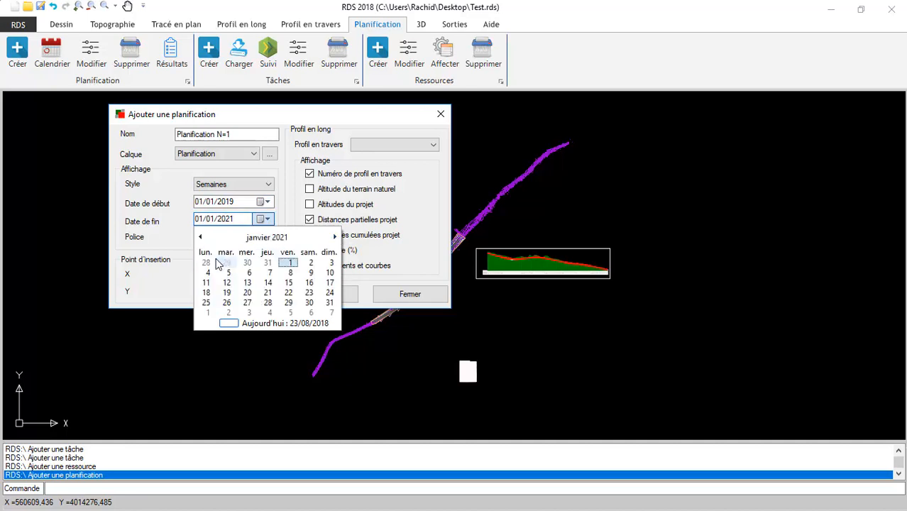
pyautogui.click(289, 263)
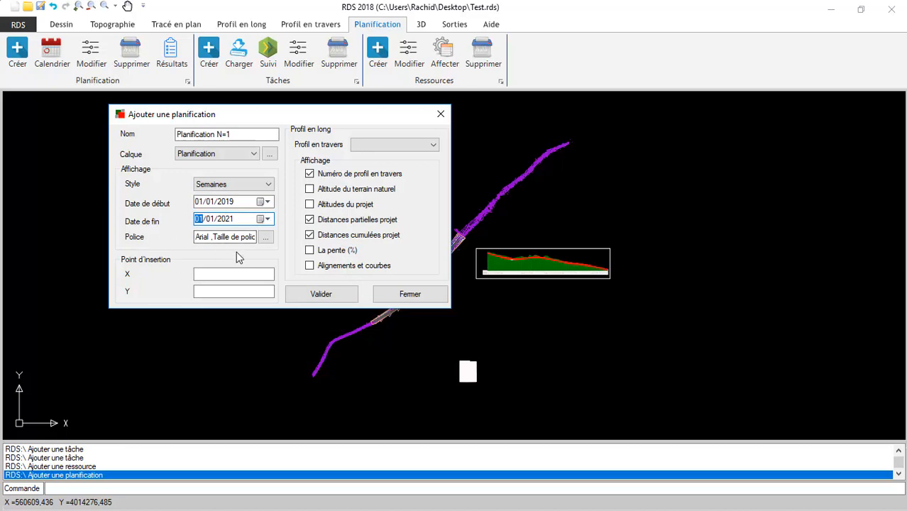
# Step: Place the planning's insertion point at X 578884, Y 4011354, assign Profil en travers N°=1 and create the planning
pyautogui.click(680, 186)
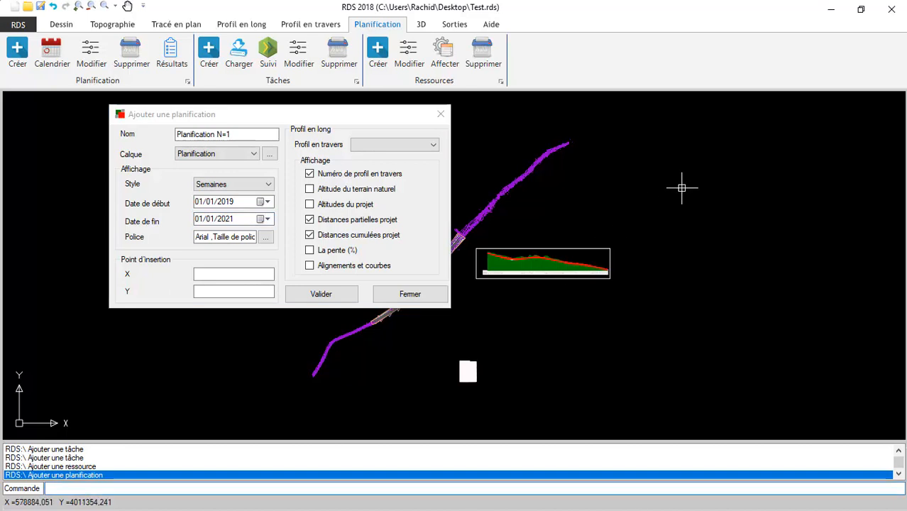
pyautogui.click(418, 145)
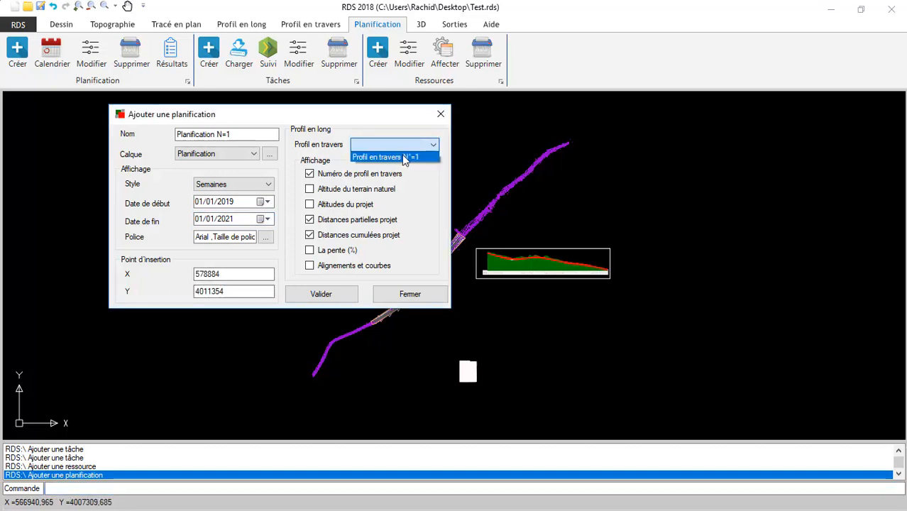
pyautogui.click(405, 158)
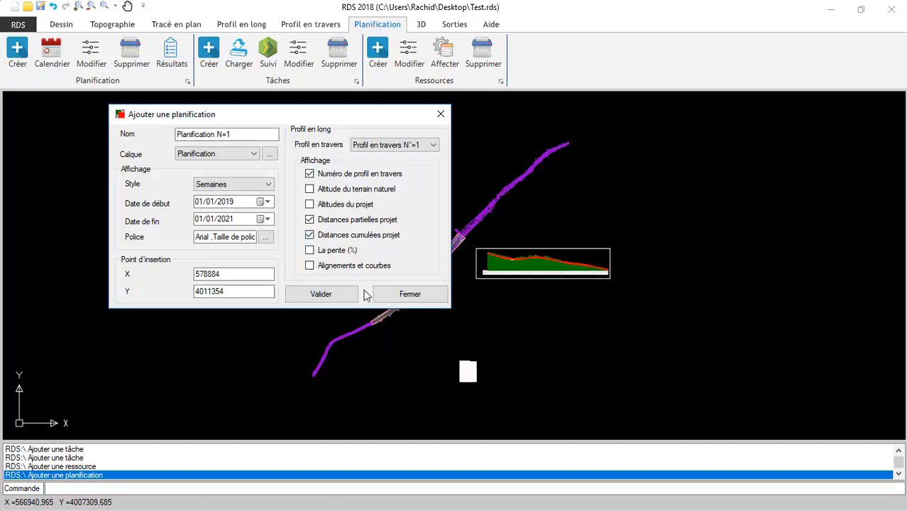
pyautogui.click(322, 294)
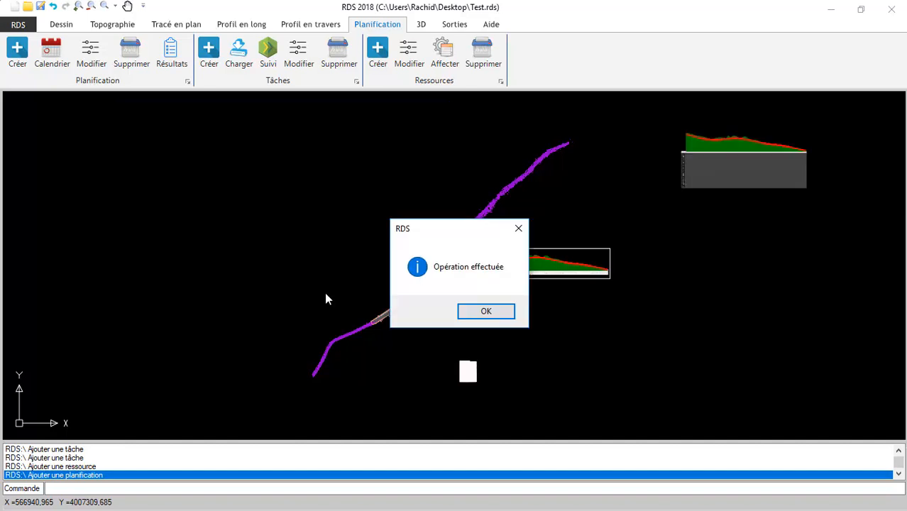
pyautogui.click(480, 312)
# Step: Examine the new planning chart in the drawing, including its longitudinal profile, distance rows and date column
pyautogui.scroll(-3, 513, 214)
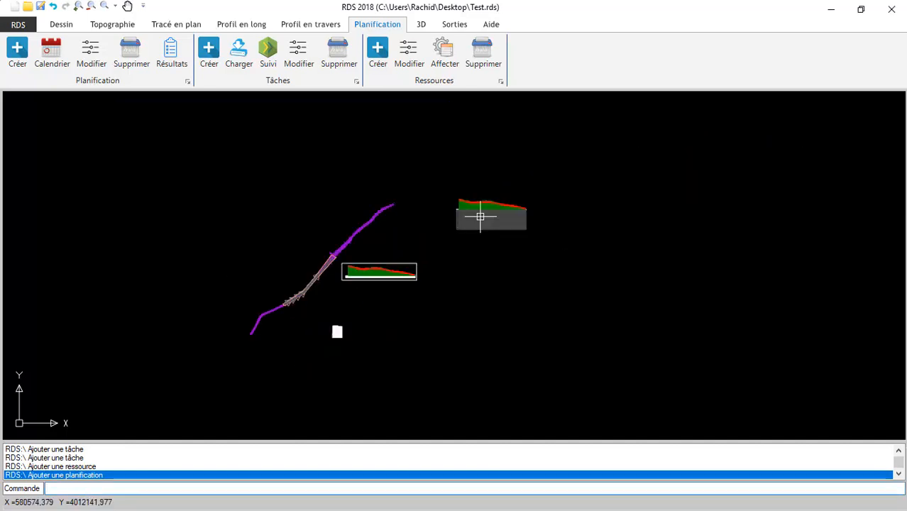
pyautogui.scroll(8, 446, 231)
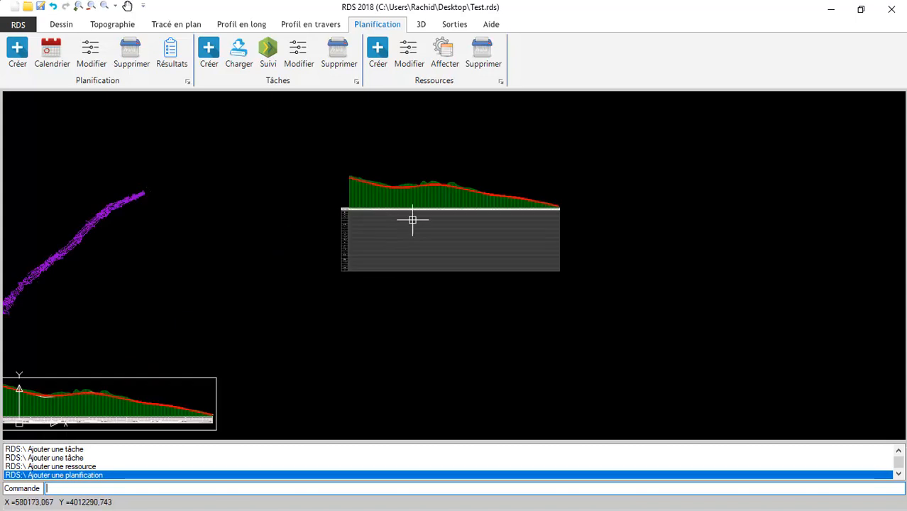
pyautogui.scroll(3, 225, 225)
pyautogui.scroll(-5, 197, 219)
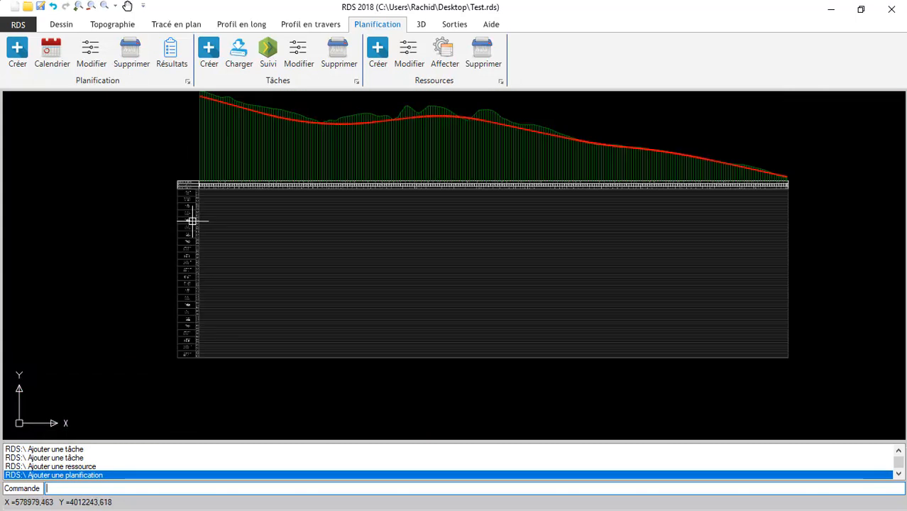
pyautogui.scroll(5, 192, 223)
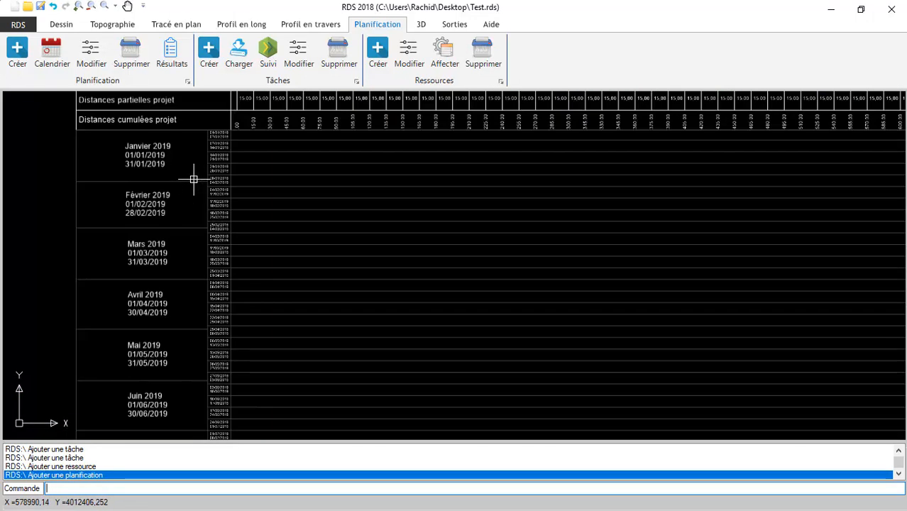
pyautogui.scroll(-6, 193, 179)
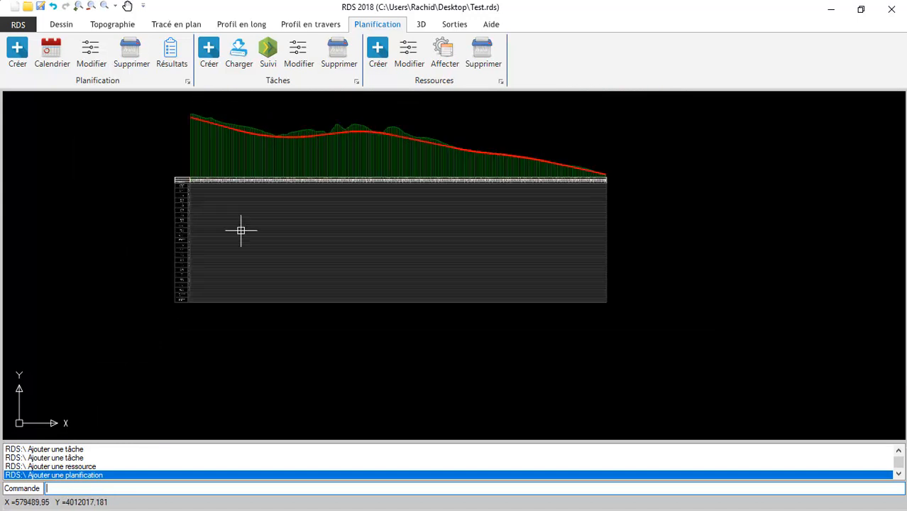
# Step: Add a calendar named Calendrier1 to Planification N=1 and make it the calendar being edited
pyautogui.click(55, 58)
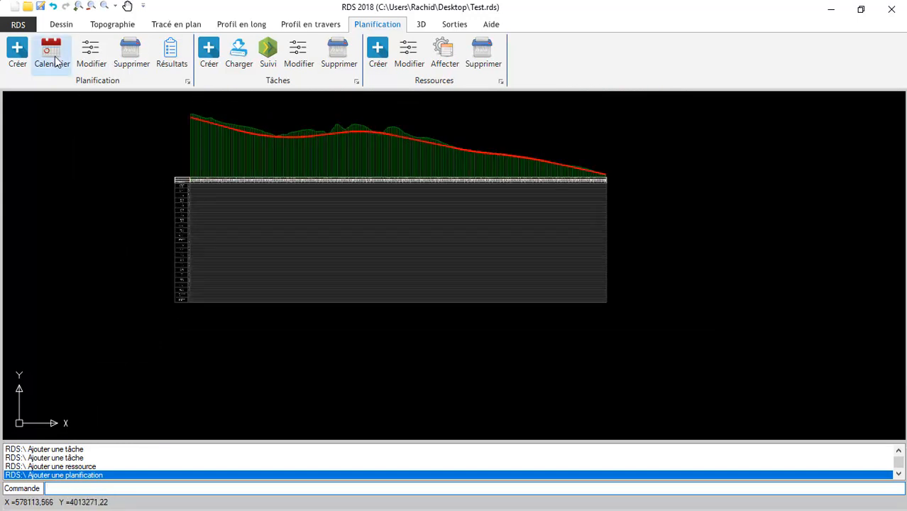
pyautogui.click(412, 166)
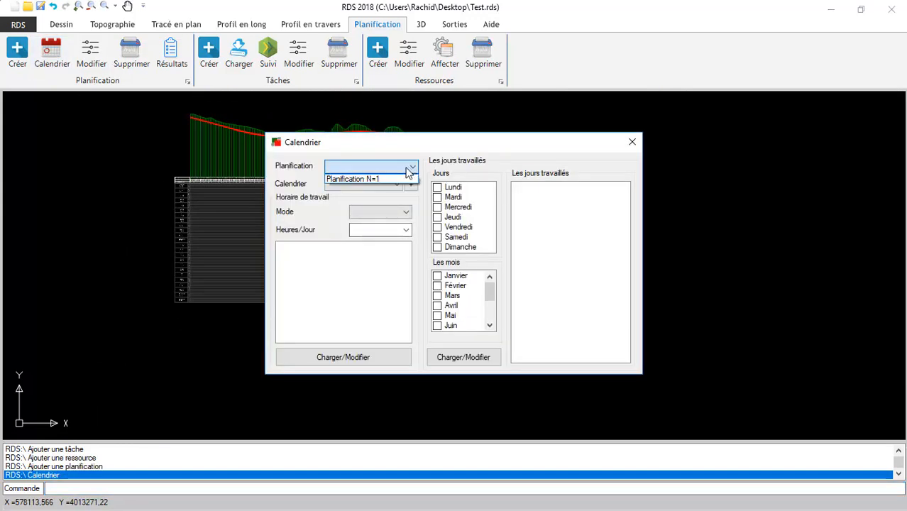
pyautogui.click(366, 180)
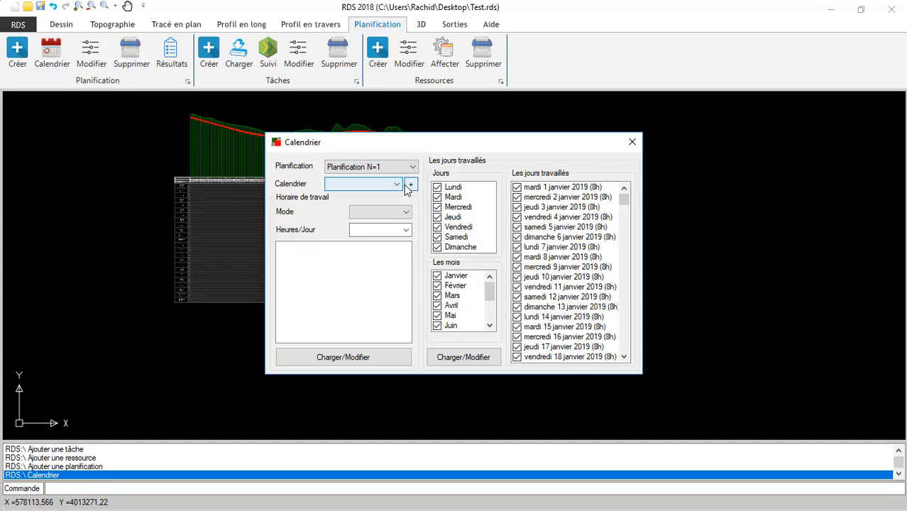
pyautogui.click(398, 185)
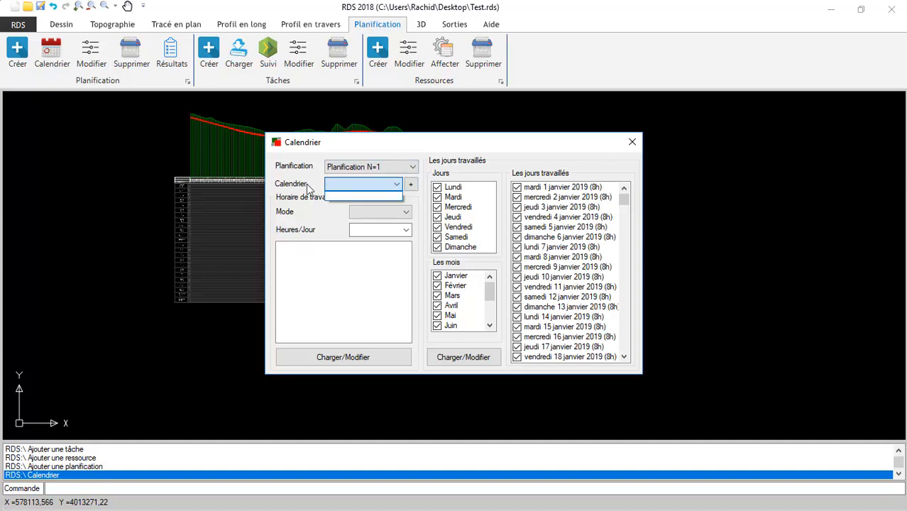
pyautogui.click(410, 184)
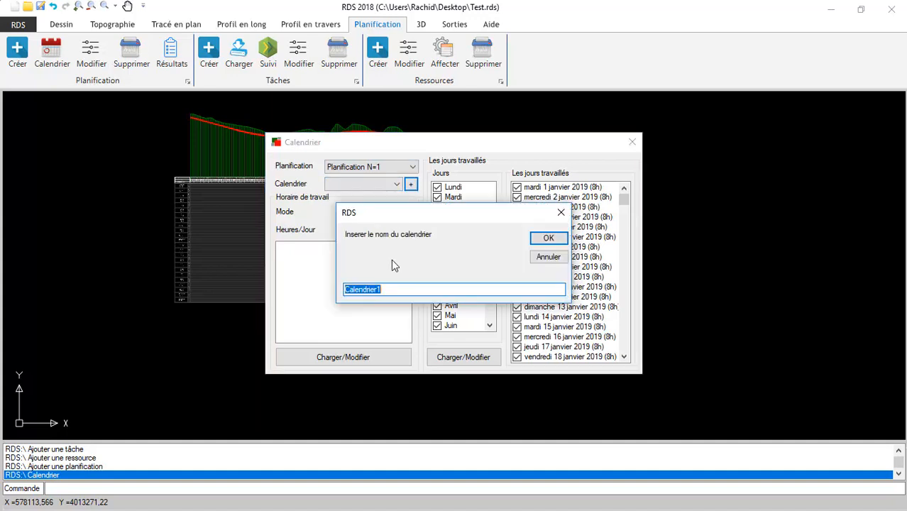
pyautogui.click(545, 243)
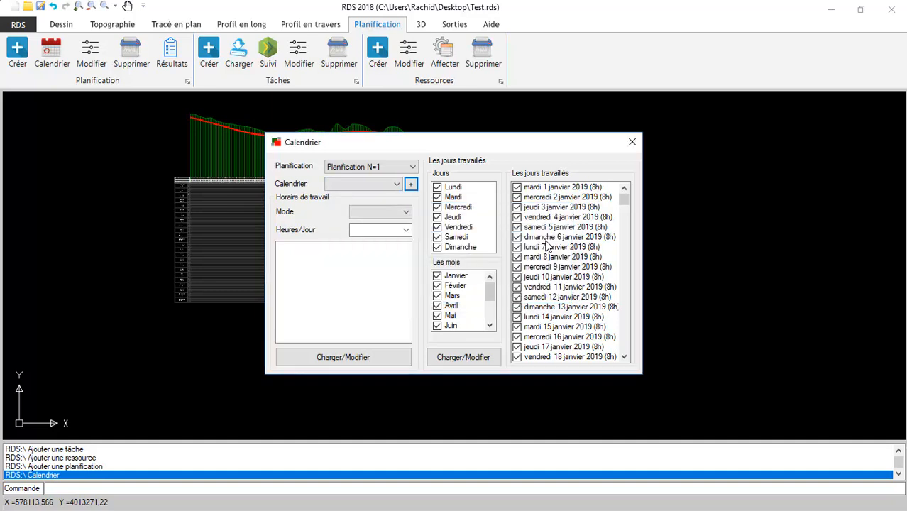
pyautogui.click(396, 185)
pyautogui.click(362, 195)
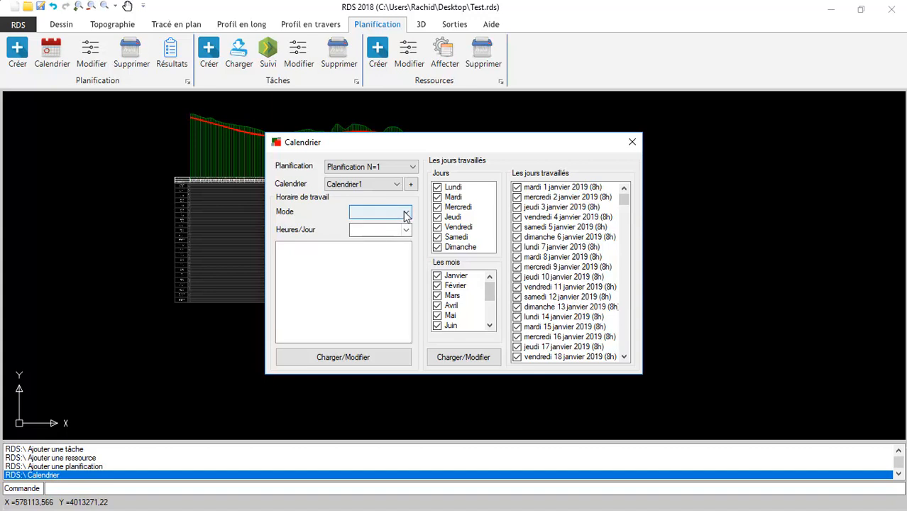
# Step: Apply a schedule of 16 hours per day in Mois mode to Juin, Juillet and Août 2019
pyautogui.click(406, 215)
pyautogui.click(362, 235)
pyautogui.click(406, 230)
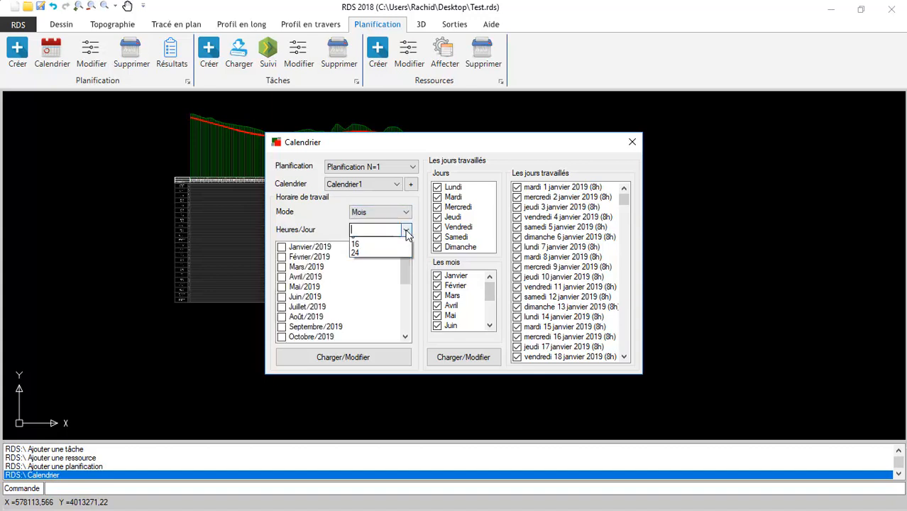
pyautogui.click(361, 250)
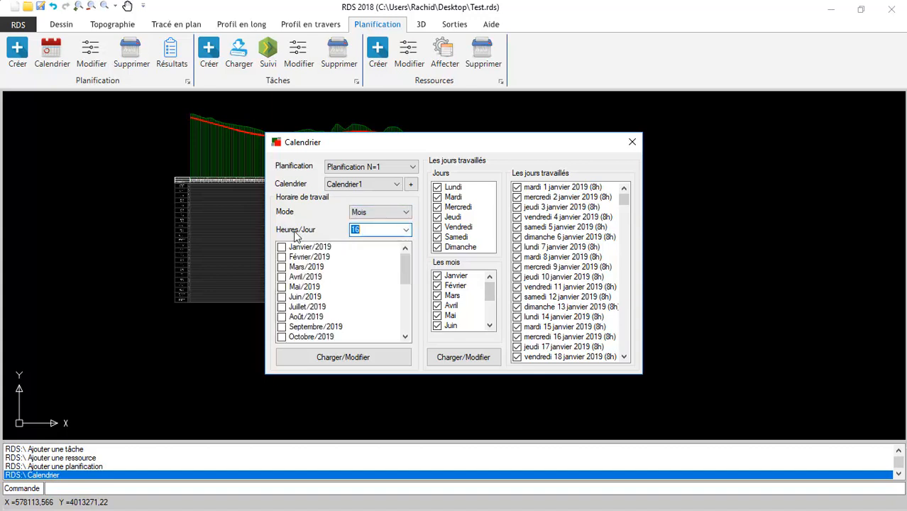
pyautogui.click(283, 298)
pyautogui.doubleClick(281, 309)
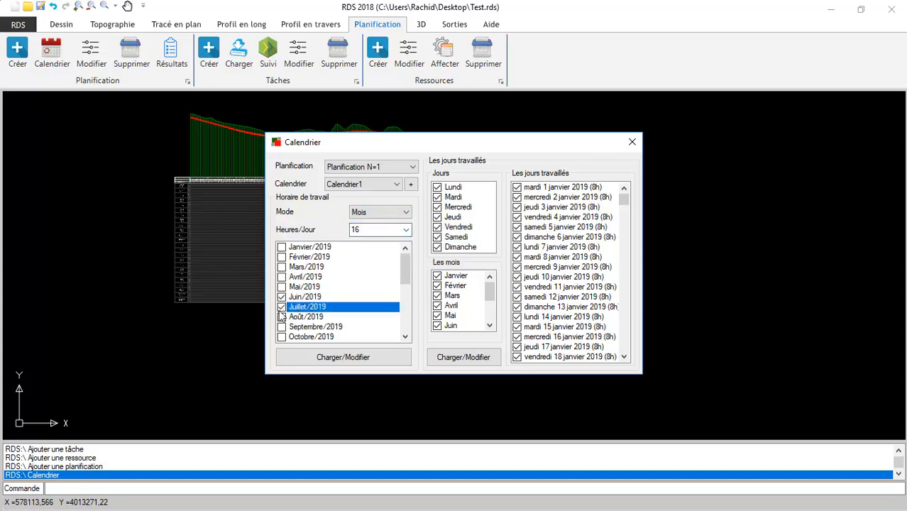
pyautogui.doubleClick(282, 317)
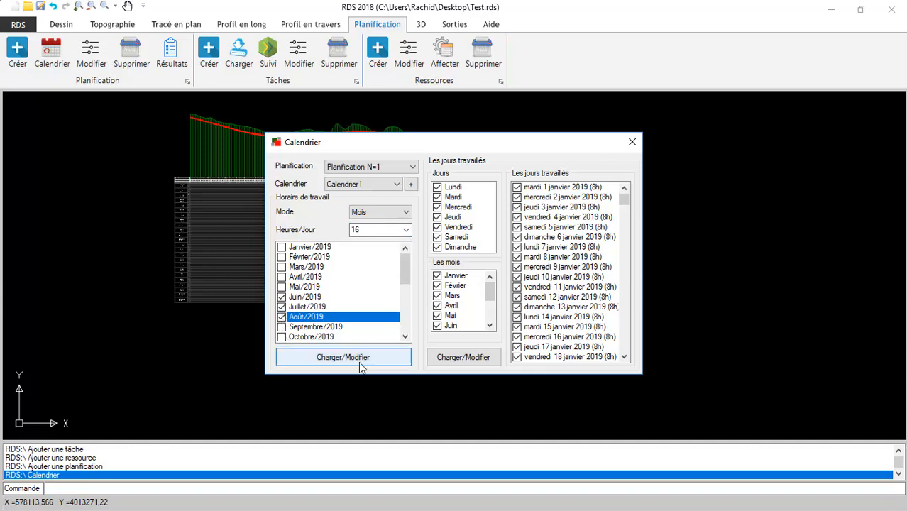
pyautogui.click(335, 359)
# Step: Check the daily hours in the list of worked days, especially June and July 2019
pyautogui.moveTo(624, 200); pyautogui.dragTo(621, 228)
pyautogui.click(593, 198)
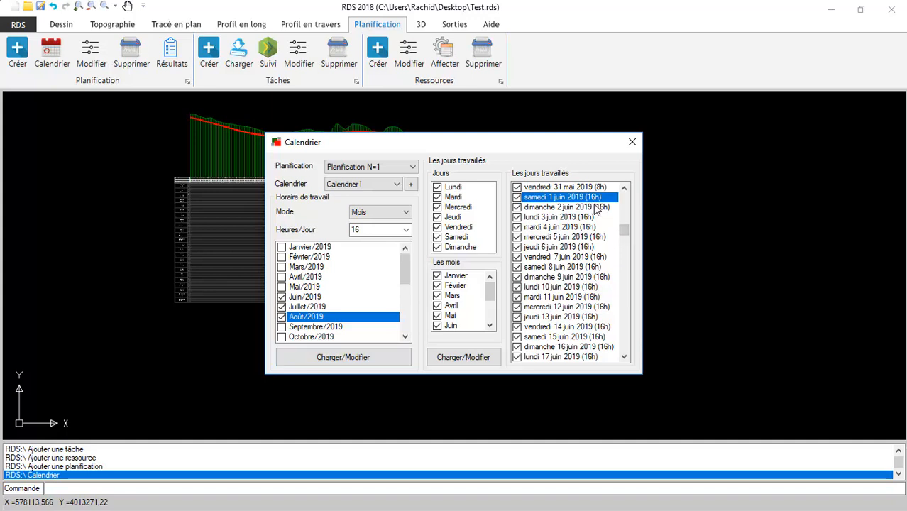
pyautogui.scroll(-3, 590, 330)
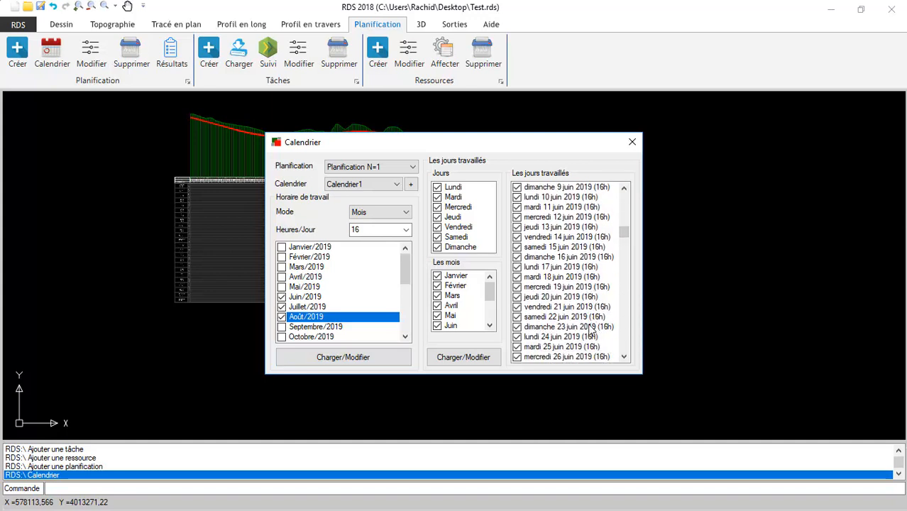
pyautogui.scroll(-4, 590, 328)
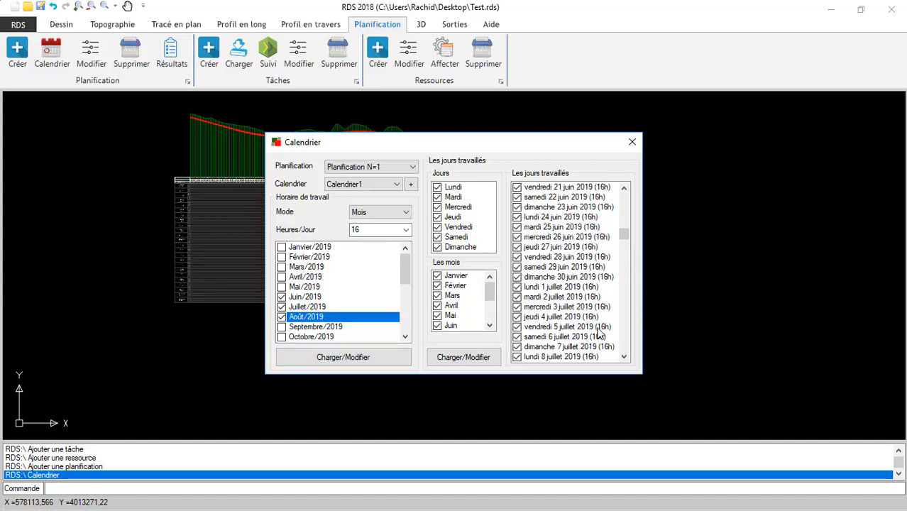
pyautogui.click(601, 327)
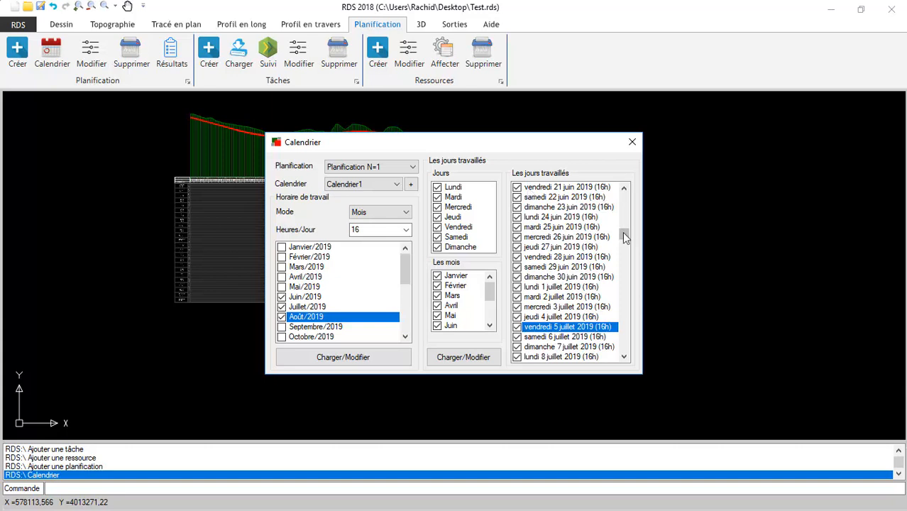
pyautogui.moveTo(624, 235); pyautogui.dragTo(624, 202)
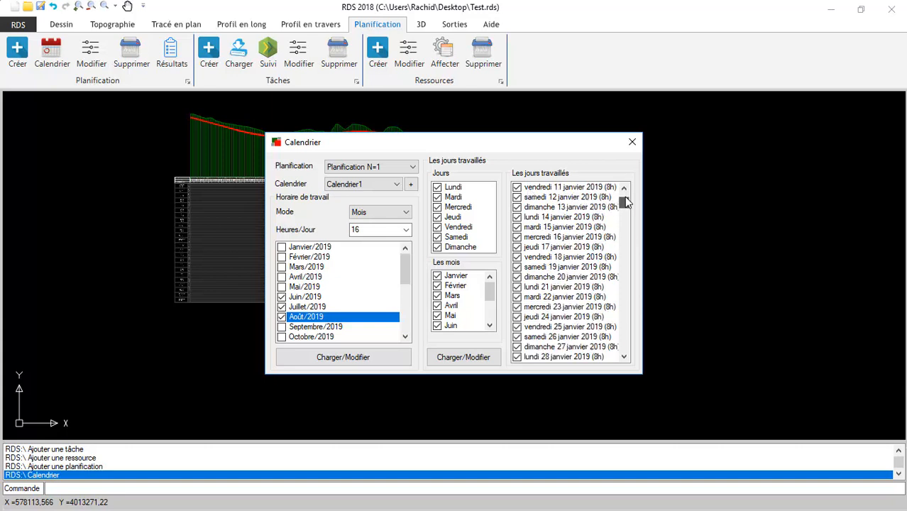
# Step: Exclude Vendredi and Samedi from the worked weekdays of Calendrier1 and apply the change to the list of worked days
pyautogui.click(438, 227)
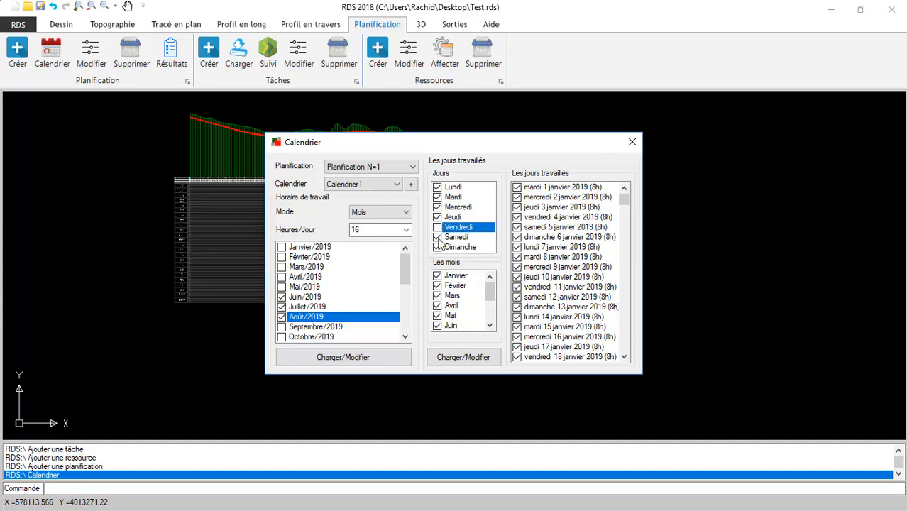
pyautogui.click(438, 237)
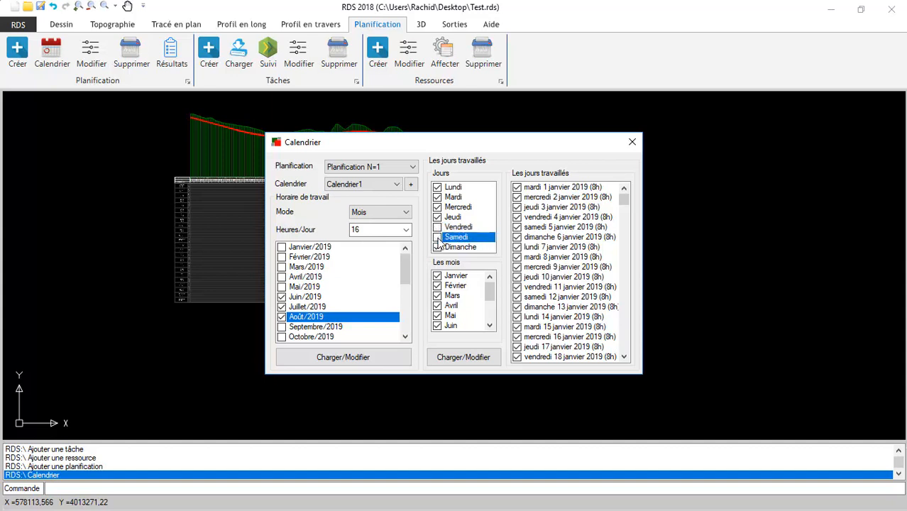
pyautogui.click(469, 357)
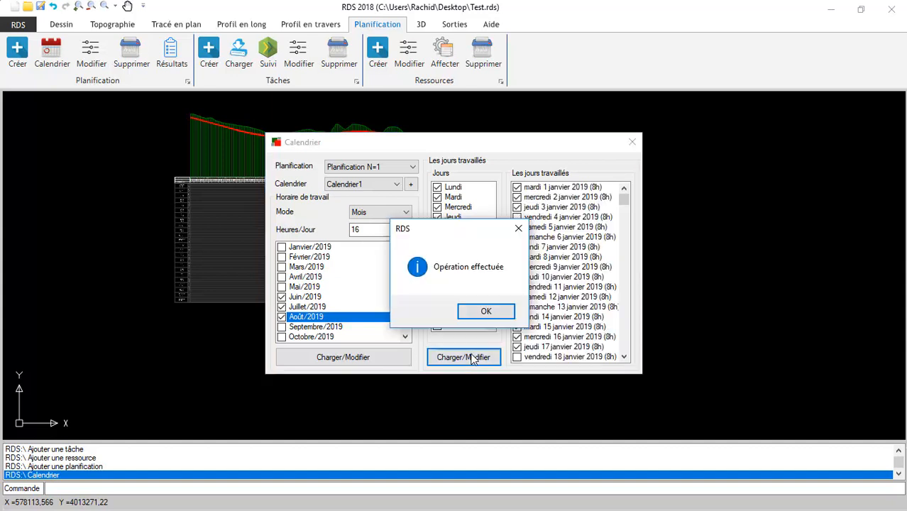
pyautogui.click(497, 313)
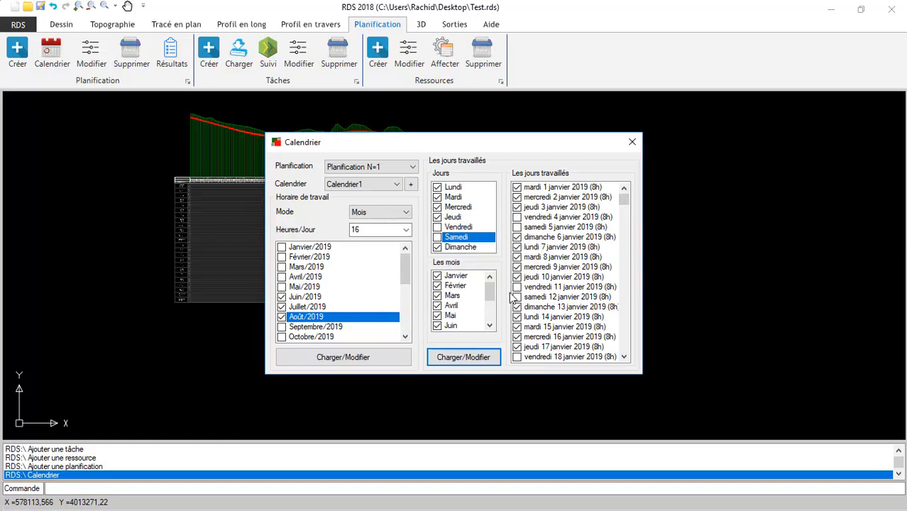
# Step: Exclude Février from the worked months, apply it, check the February dates in the day list and close the calendar settings
pyautogui.click(437, 288)
pyautogui.click(437, 286)
pyautogui.click(460, 359)
pyautogui.click(489, 311)
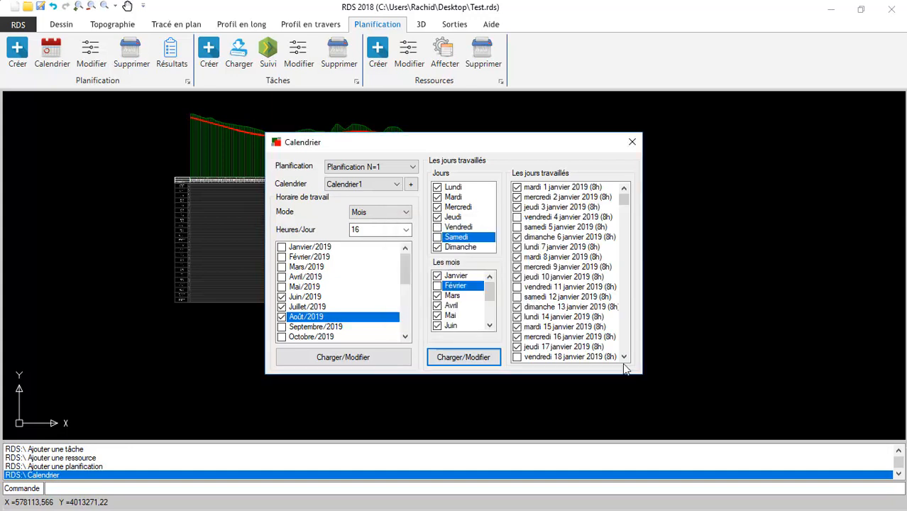
pyautogui.click(624, 357)
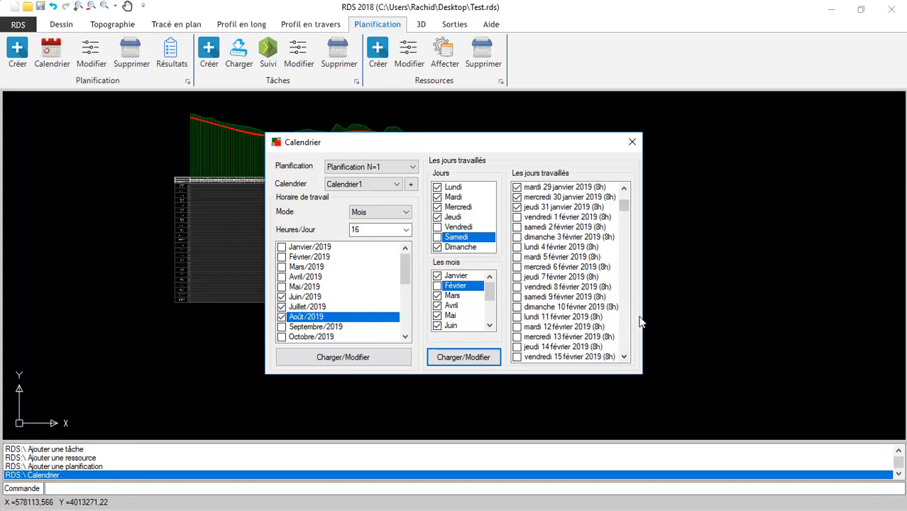
pyautogui.click(632, 144)
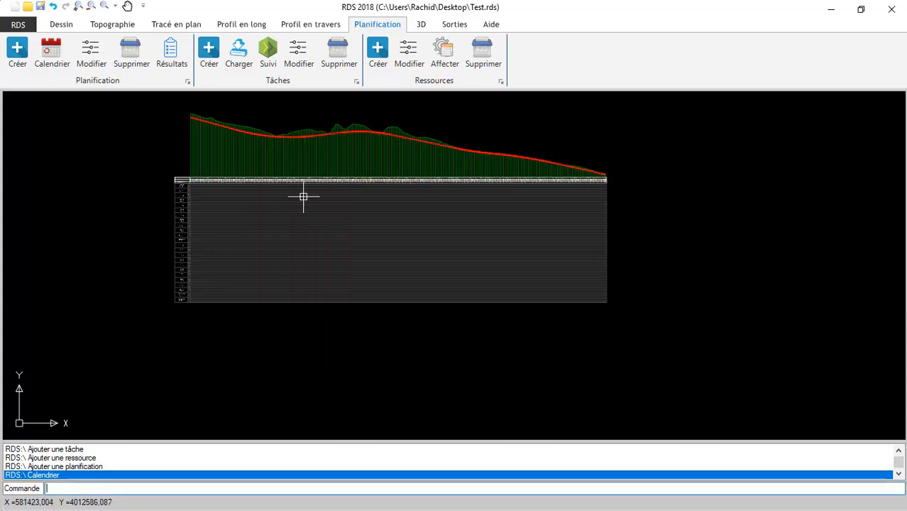
# Step: Start adding a task to Planification N=1 and name it T01
pyautogui.click(208, 62)
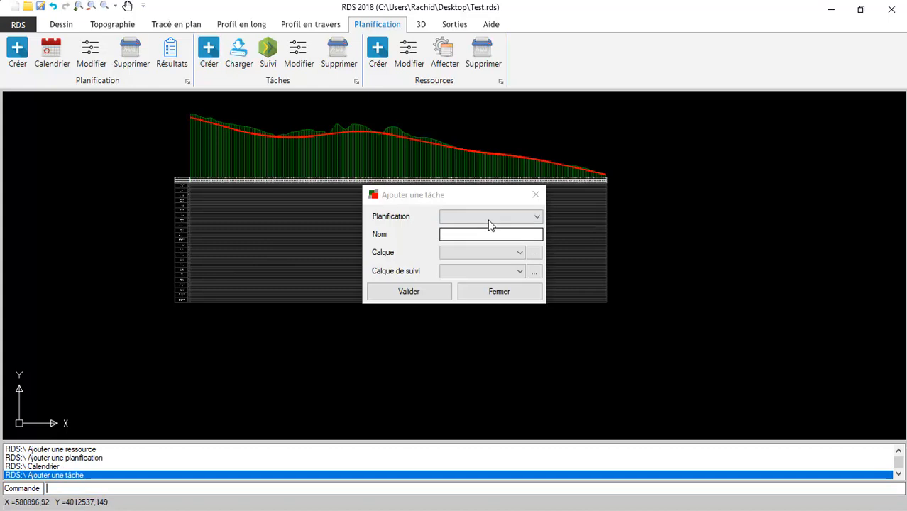
pyautogui.click(538, 217)
pyautogui.click(469, 230)
pyautogui.click(477, 233)
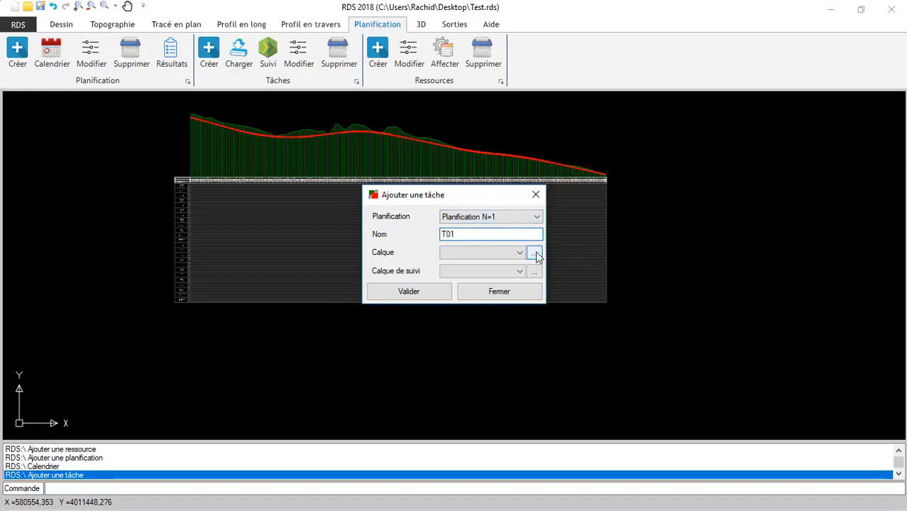
# Step: Create a red layer T01 for the task, based on La ligne rouge, with line type Coutume
pyautogui.click(535, 253)
pyautogui.click(523, 211)
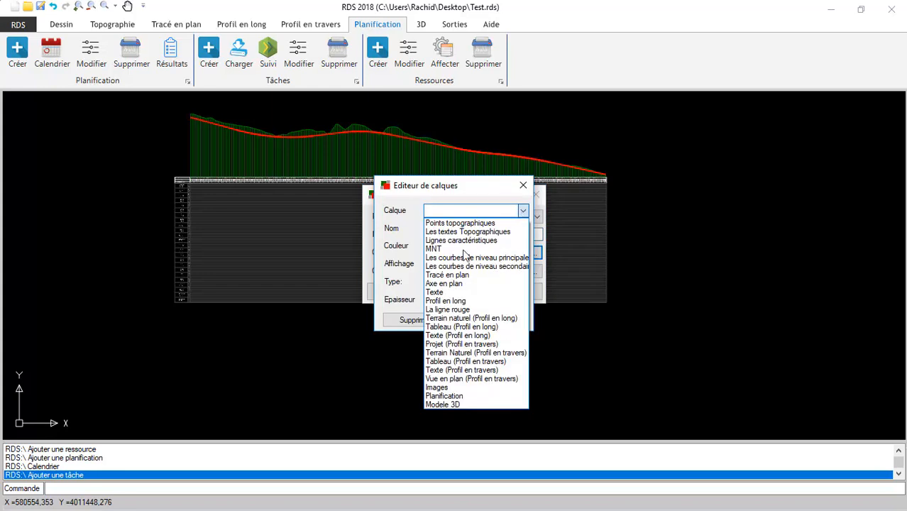
pyautogui.click(455, 310)
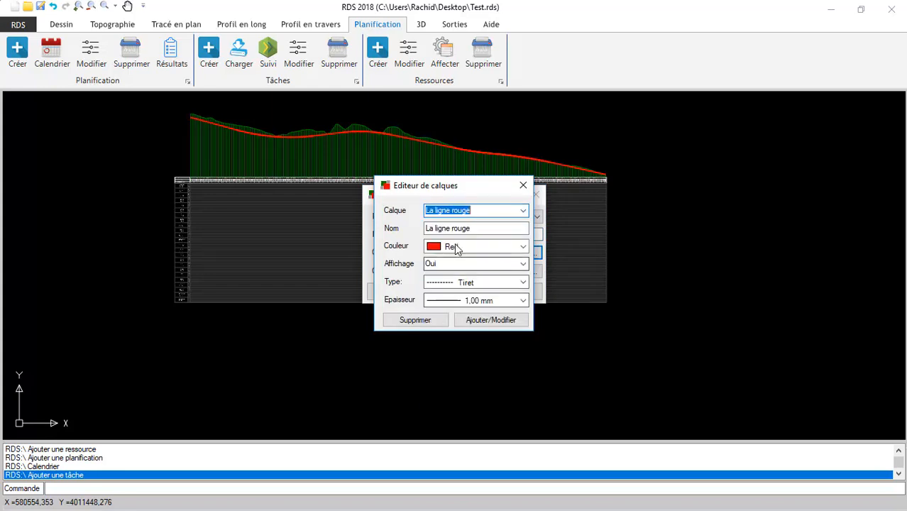
pyautogui.click(510, 228)
pyautogui.moveTo(511, 229); pyautogui.dragTo(374, 229)
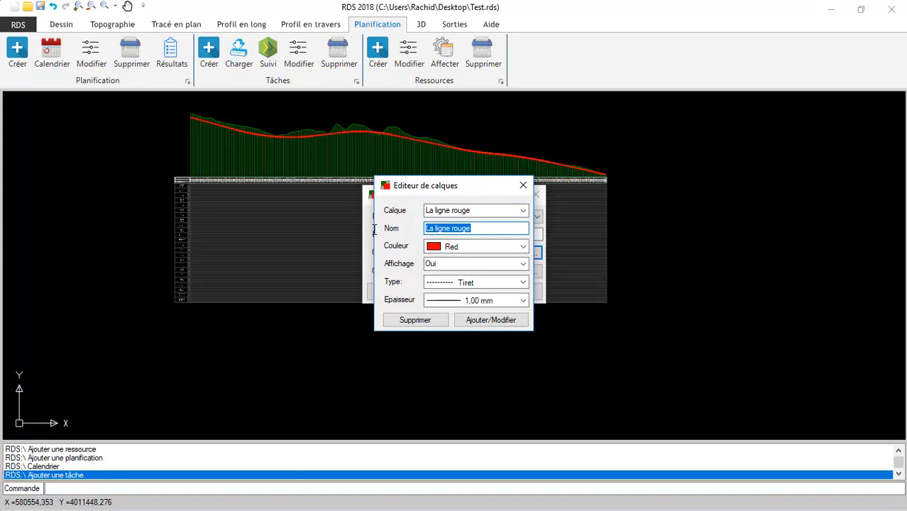
pyautogui.write('l')
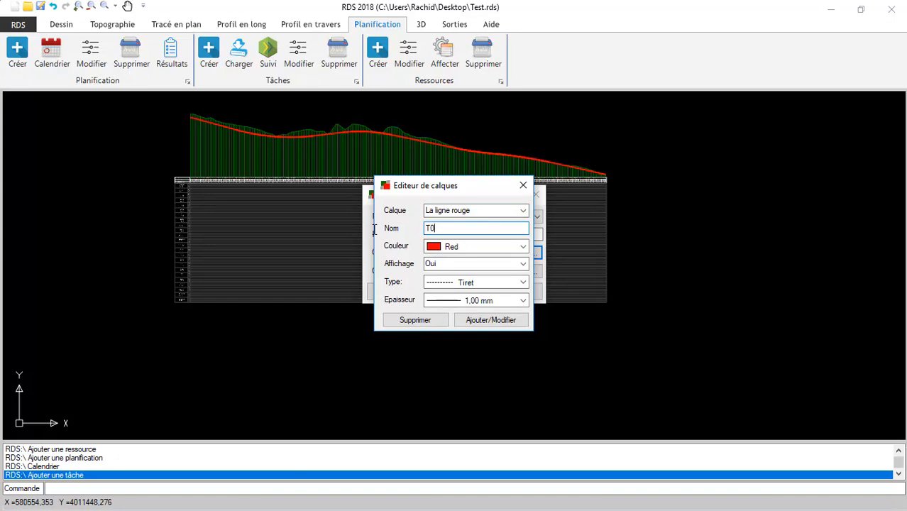
pyautogui.click(461, 282)
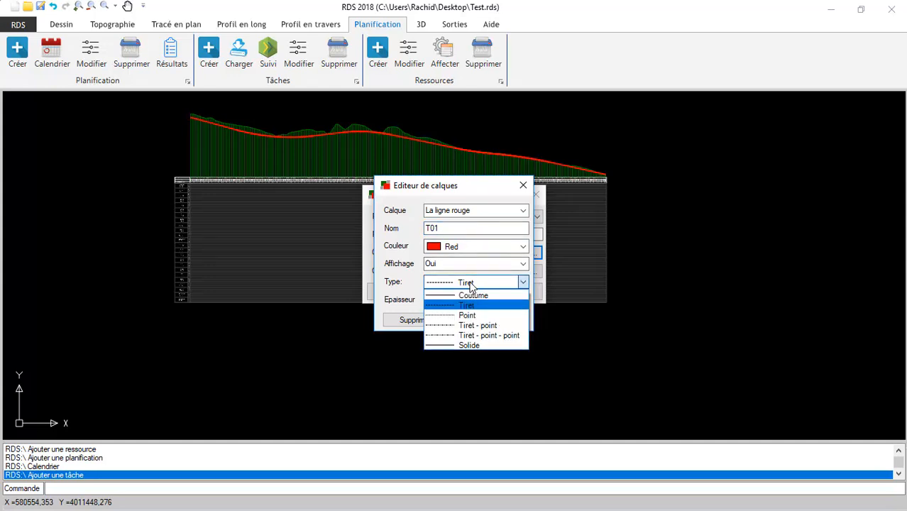
pyautogui.click(467, 297)
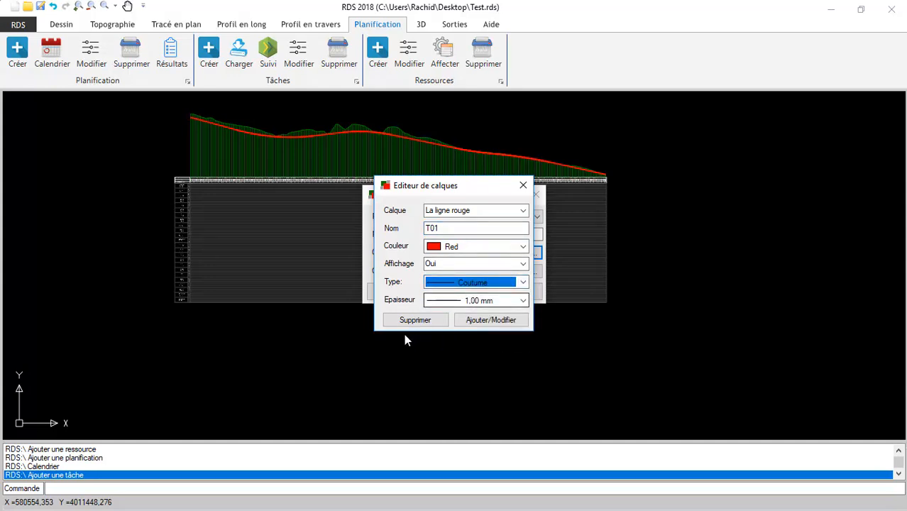
pyautogui.click(493, 321)
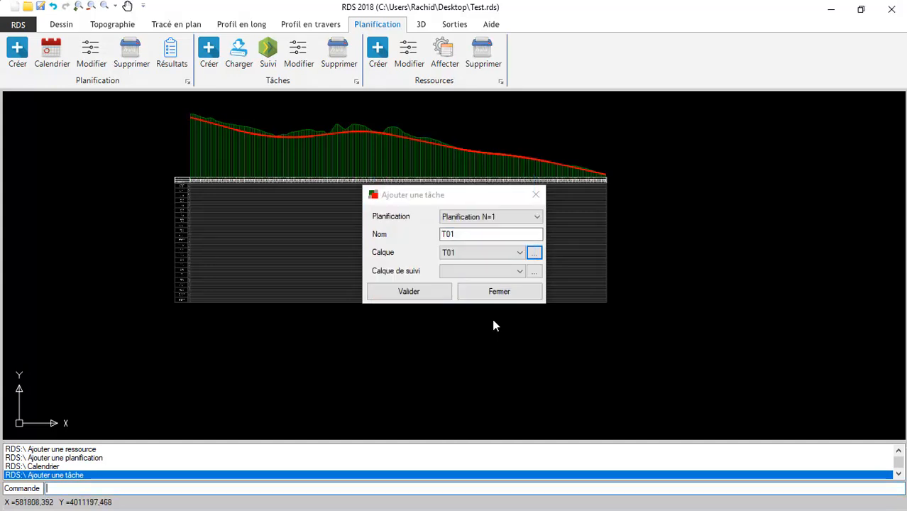
# Step: Create the task's tracking layer TS01 from layer T01 with the colour RosyBrown, and add the task to the planning
pyautogui.click(534, 273)
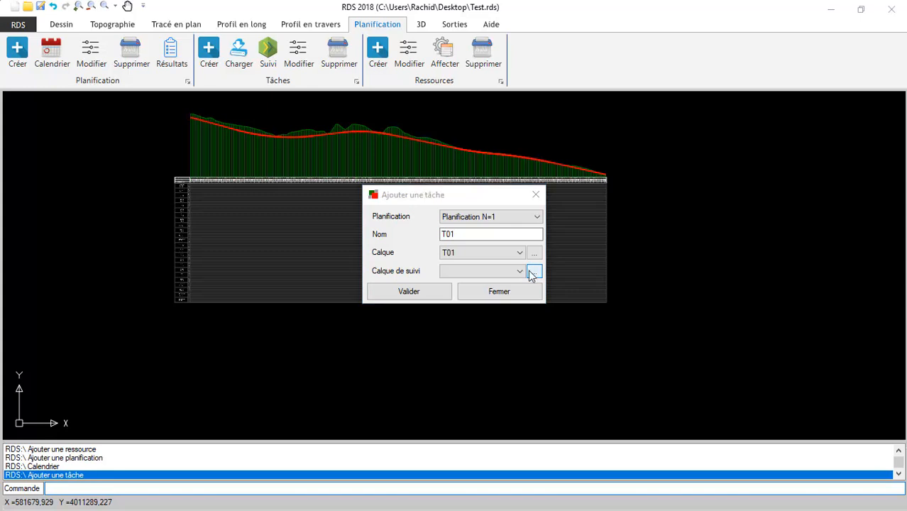
pyautogui.click(524, 210)
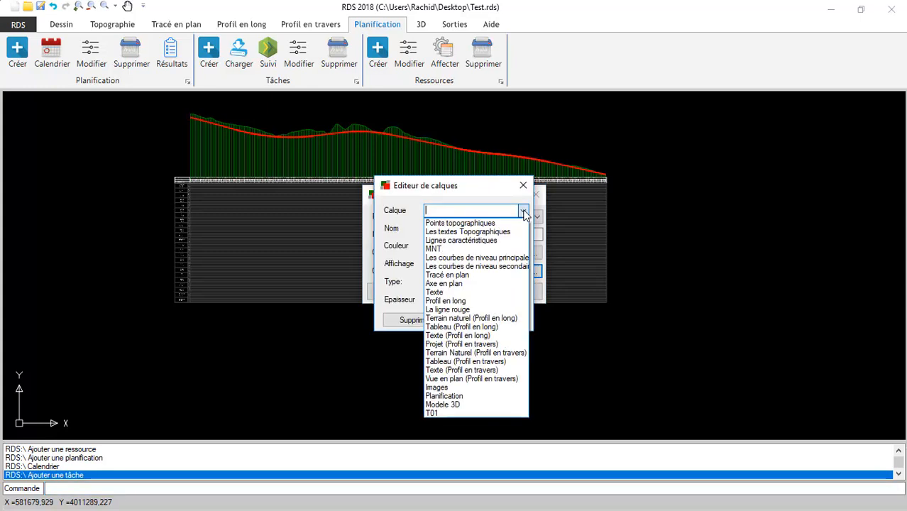
pyautogui.click(441, 412)
pyautogui.click(432, 228)
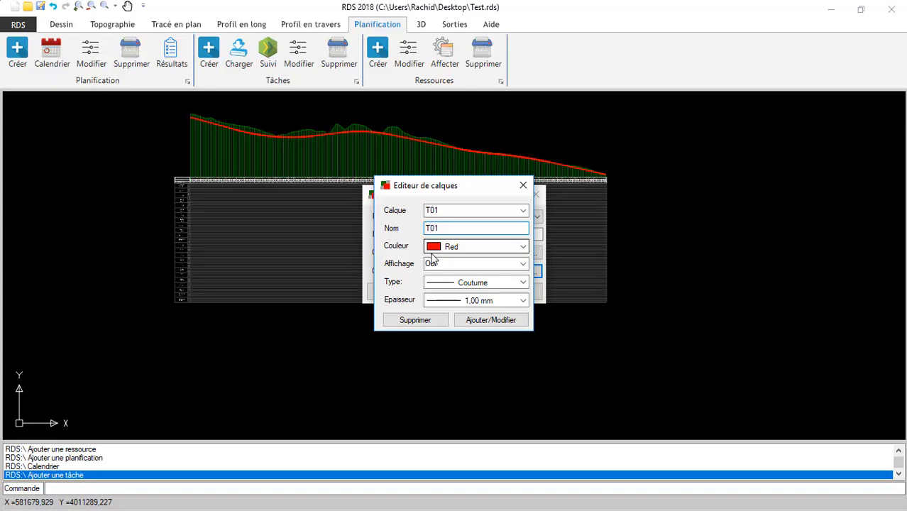
pyautogui.write('S')
pyautogui.click(512, 247)
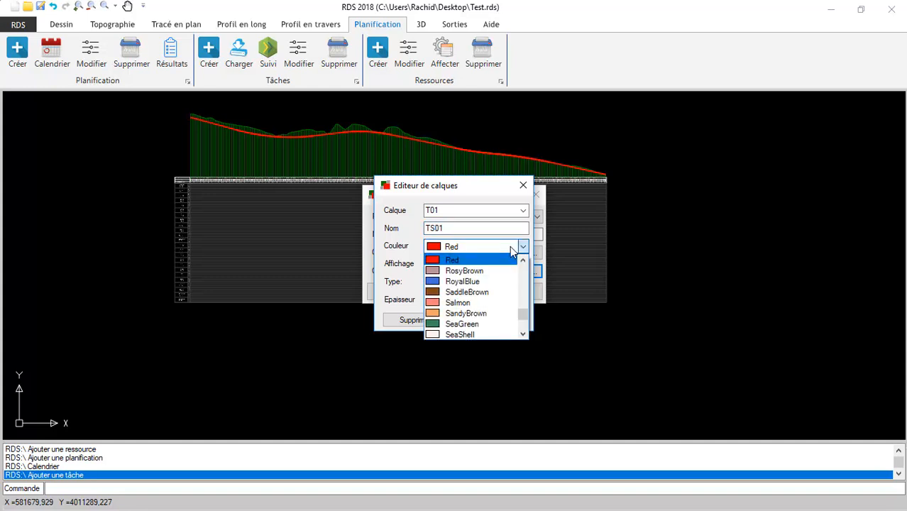
pyautogui.click(450, 271)
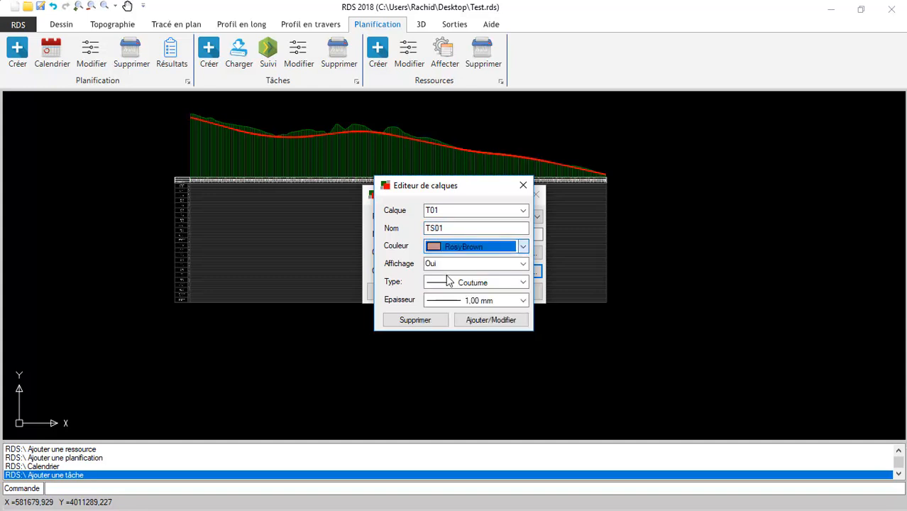
pyautogui.click(495, 322)
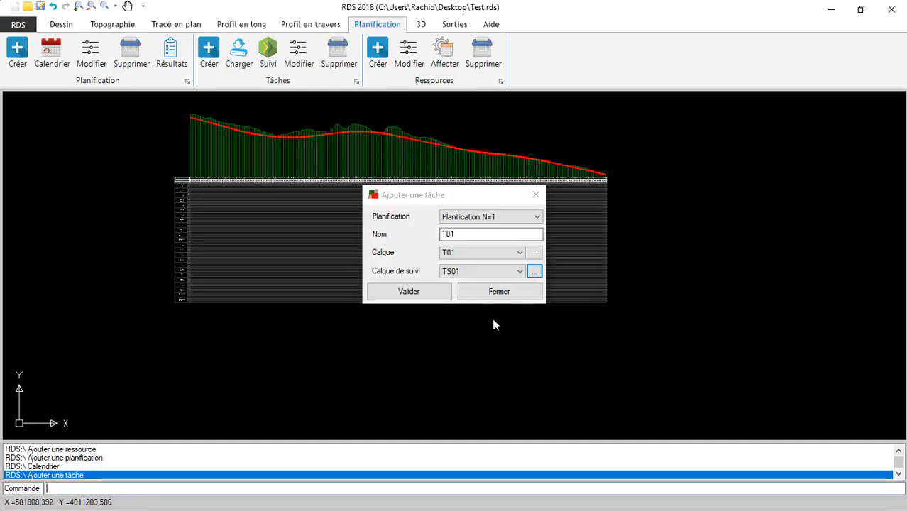
pyautogui.click(413, 292)
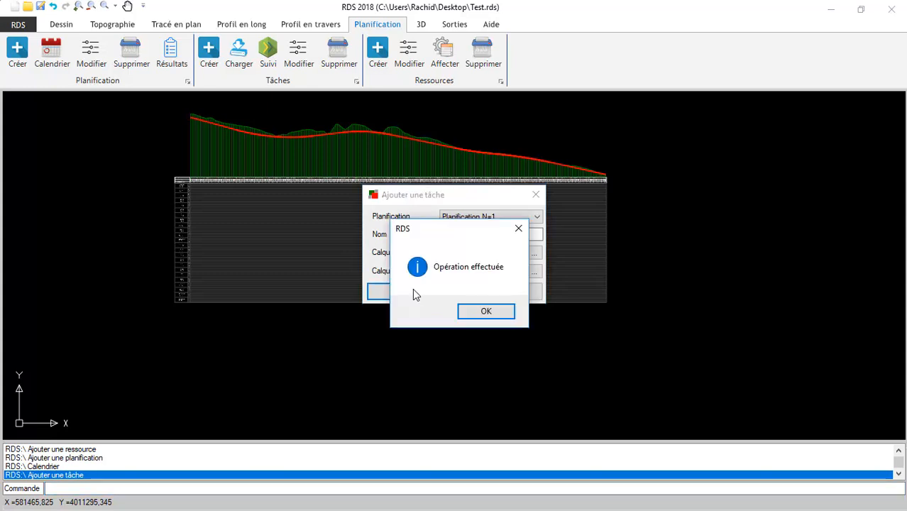
pyautogui.click(486, 310)
# Step: Add a second task T02 on a new RoyalBlue layer T02 based on layer T01, keeping TS01 as tracking layer
pyautogui.click(459, 235)
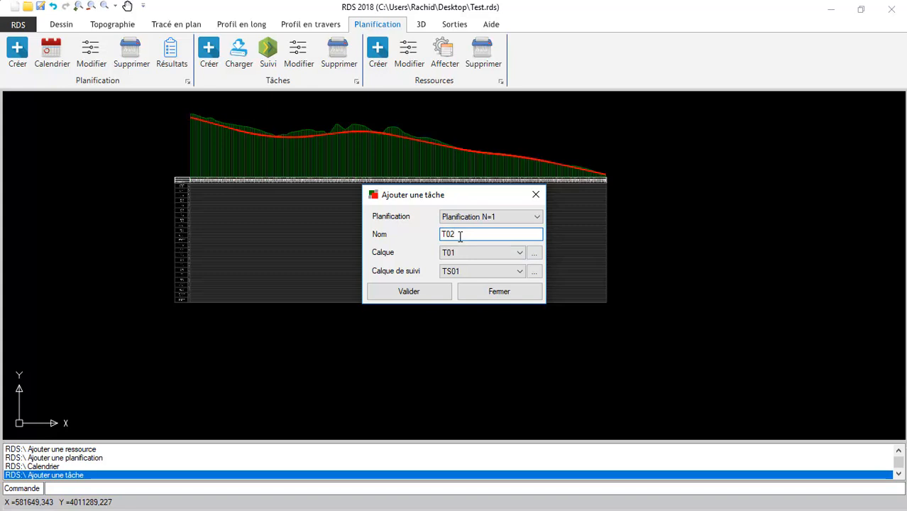
pyautogui.click(533, 253)
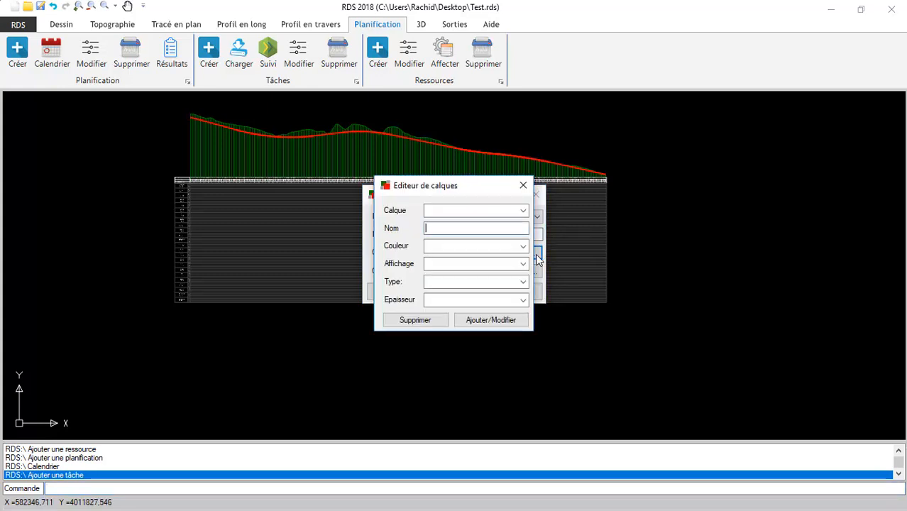
pyautogui.click(523, 211)
pyautogui.click(452, 419)
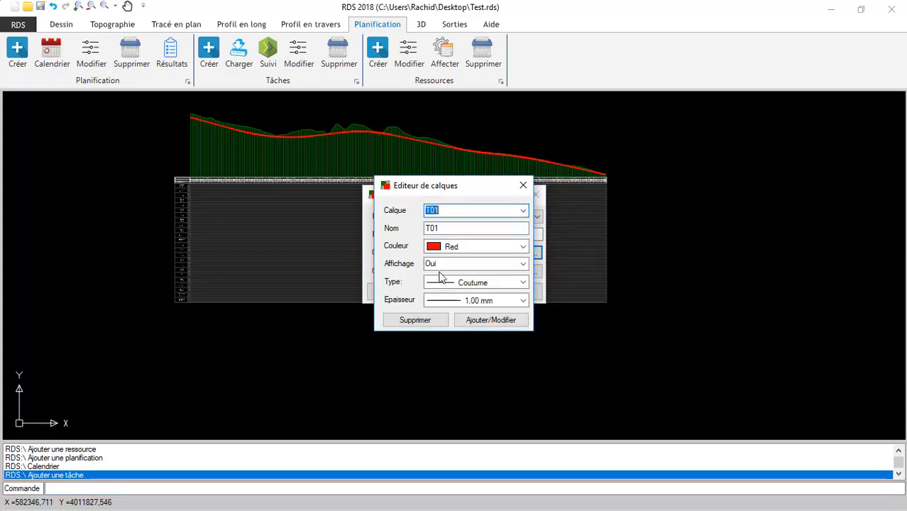
pyautogui.click(451, 229)
pyautogui.press('BackSpace')
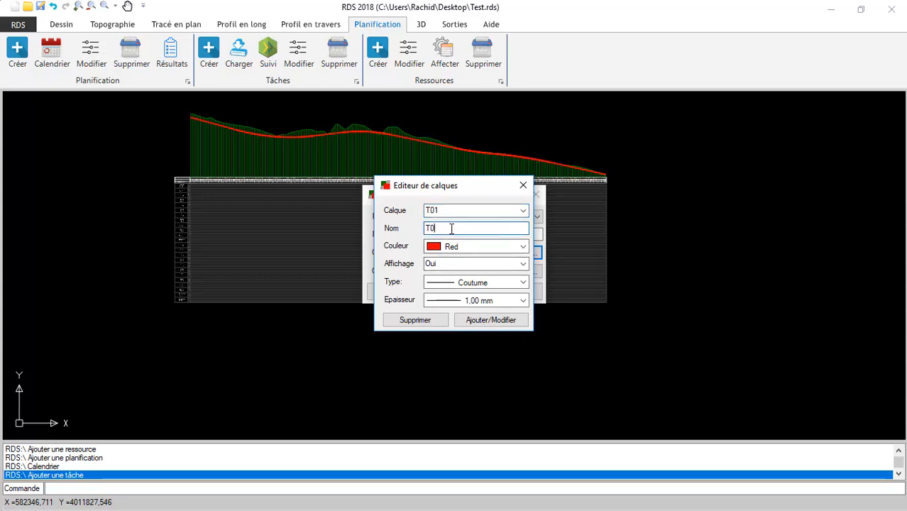
pyautogui.click(523, 246)
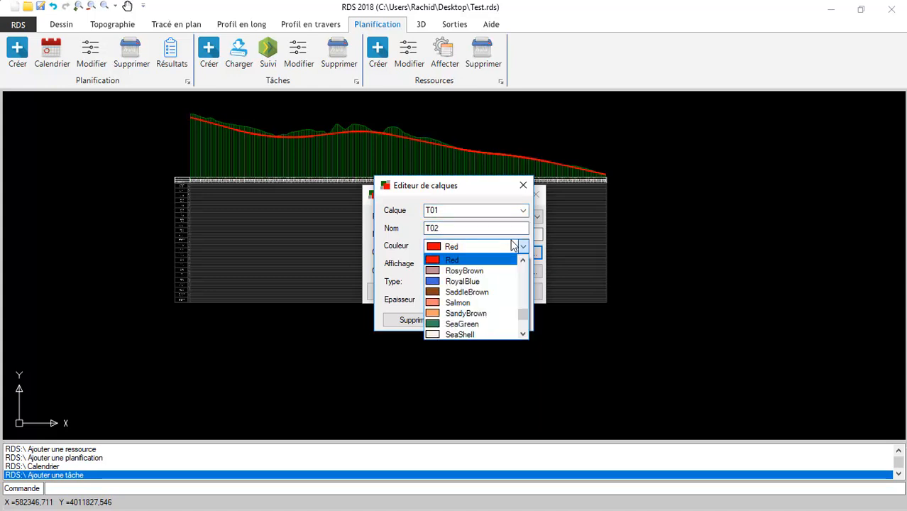
pyautogui.click(465, 282)
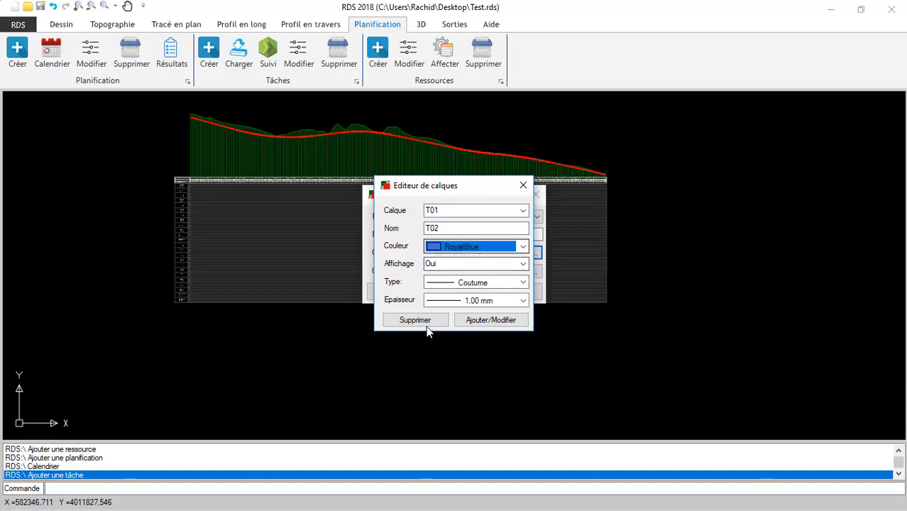
pyautogui.click(477, 320)
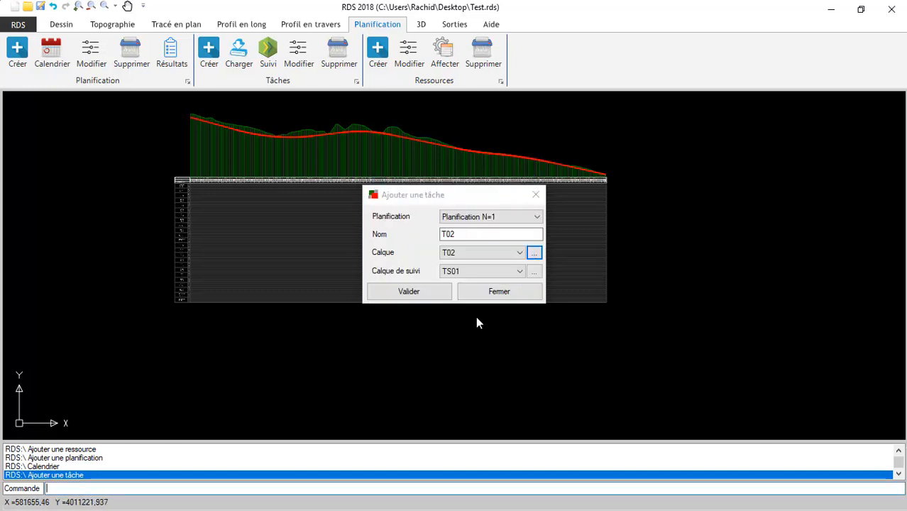
pyautogui.click(409, 291)
pyautogui.click(486, 312)
# Step: Add a task T03 to Planification N=1 on a new SeaGreen layer based on layer T02, and finish adding tasks
pyautogui.click(497, 236)
pyautogui.write('3')
pyautogui.click(535, 254)
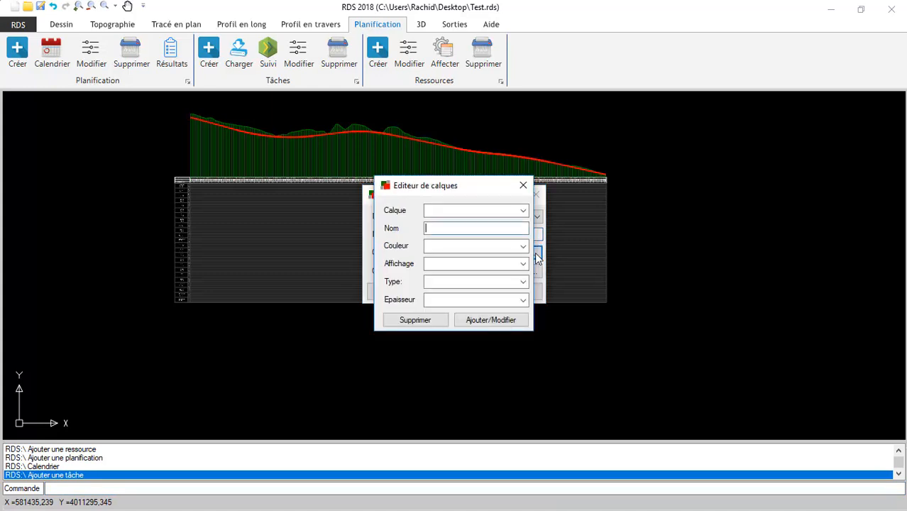
pyautogui.click(523, 211)
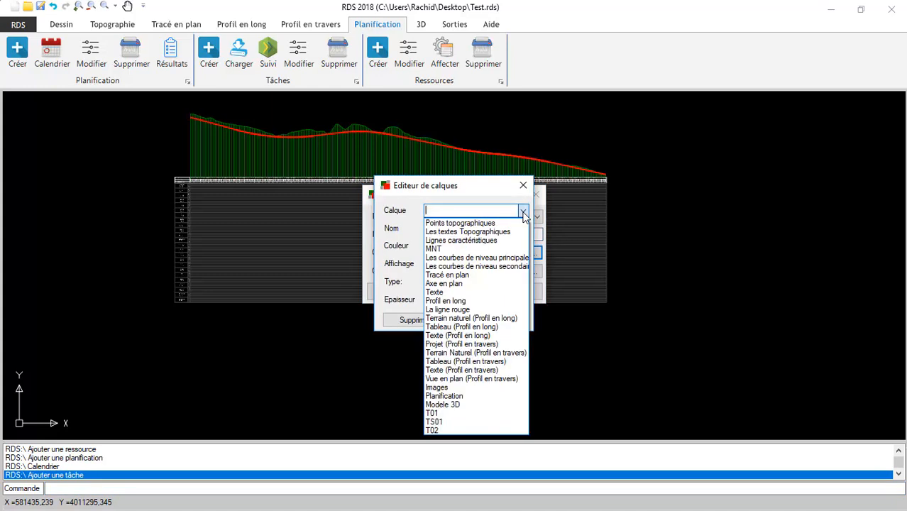
pyautogui.click(437, 430)
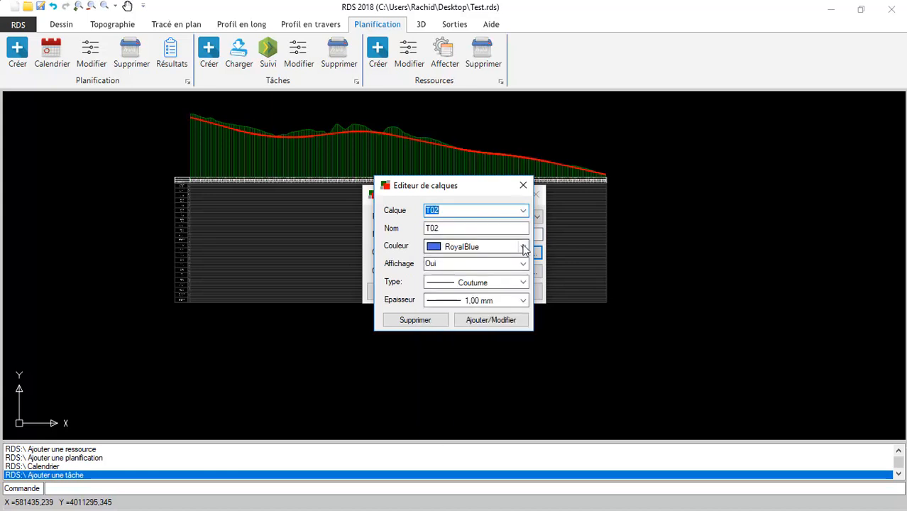
pyautogui.click(524, 246)
pyautogui.click(475, 302)
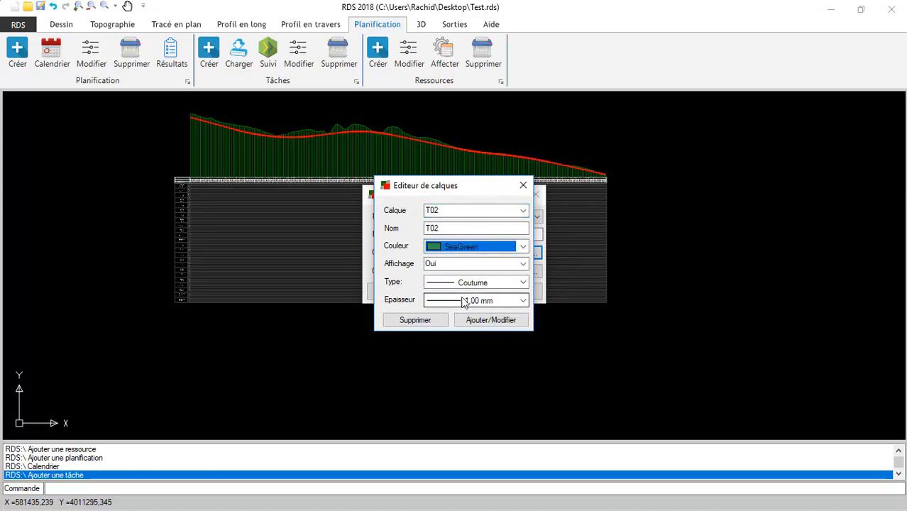
pyautogui.click(451, 230)
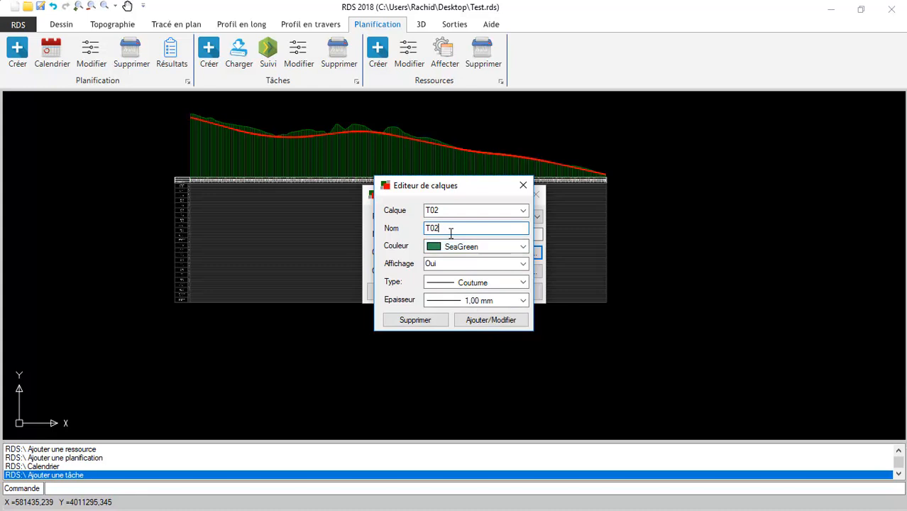
pyautogui.click(489, 321)
pyautogui.click(412, 297)
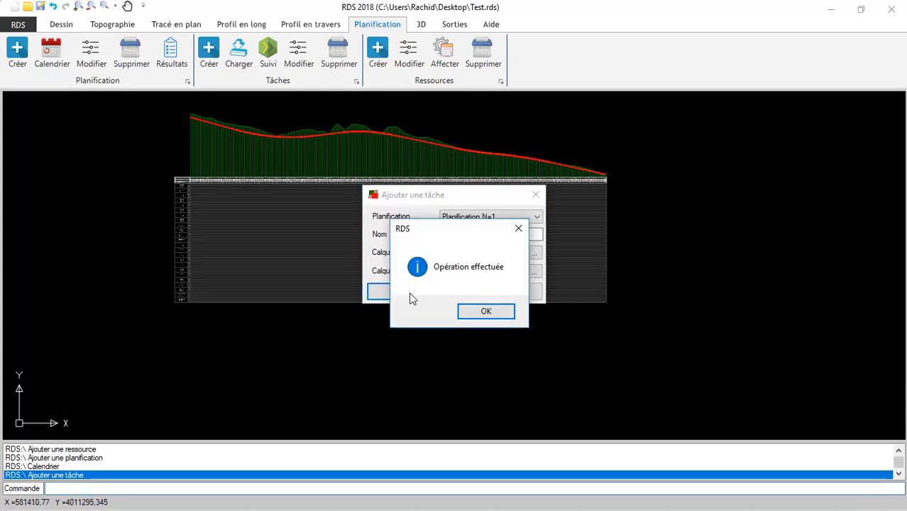
pyautogui.click(487, 310)
pyautogui.click(496, 292)
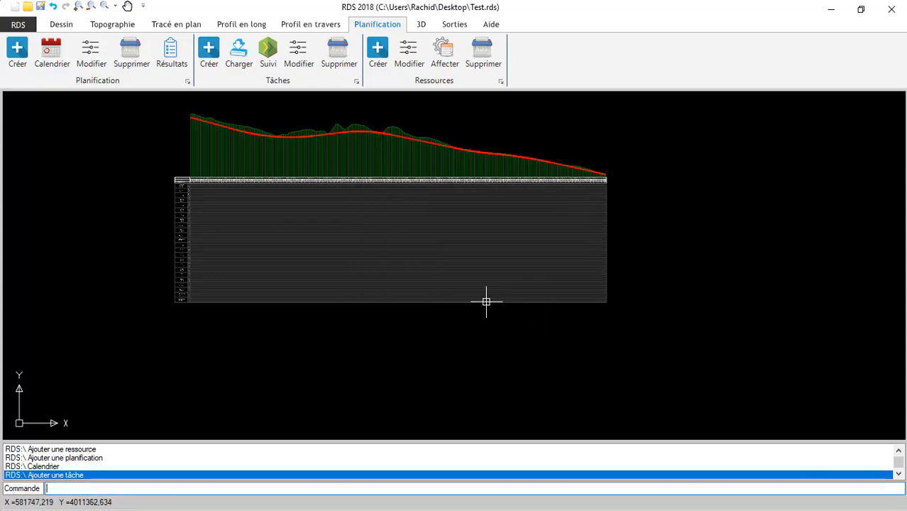
# Step: Add a resource named RINT to Planification N=1
pyautogui.click(378, 53)
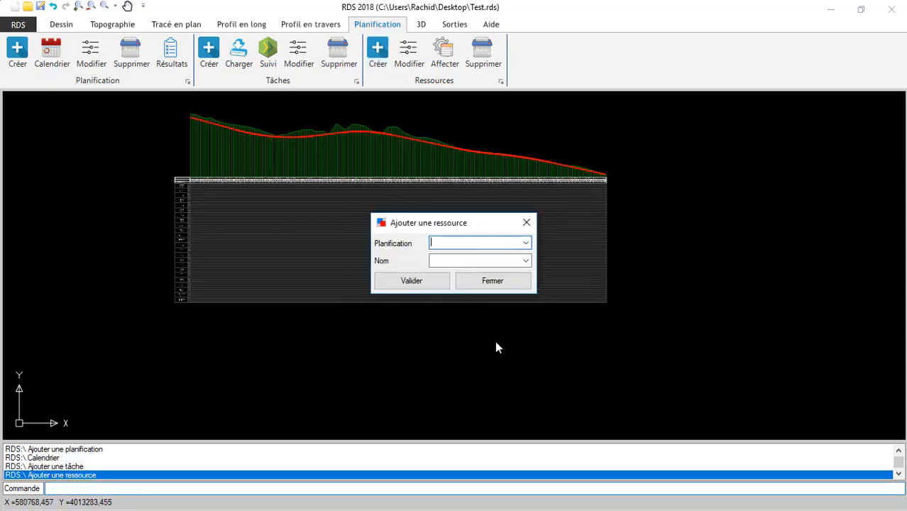
pyautogui.click(525, 244)
pyautogui.click(449, 254)
pyautogui.click(446, 261)
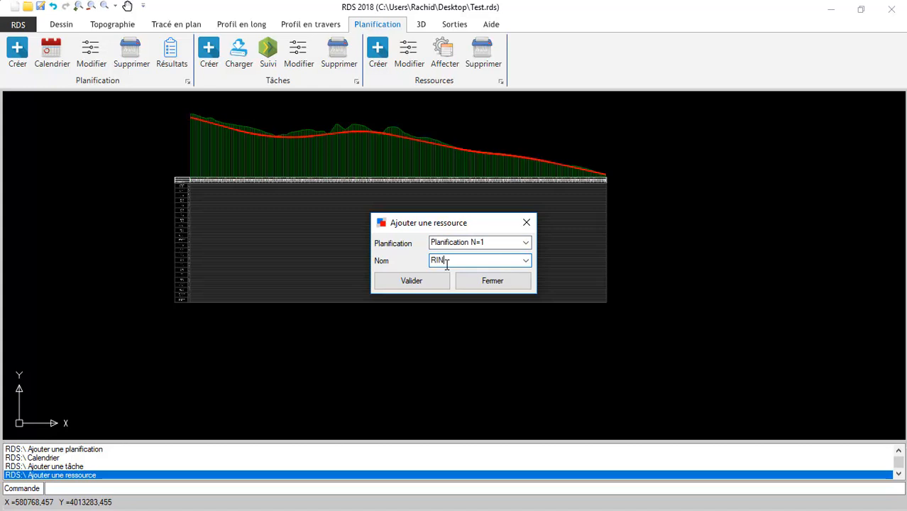
pyautogui.click(412, 281)
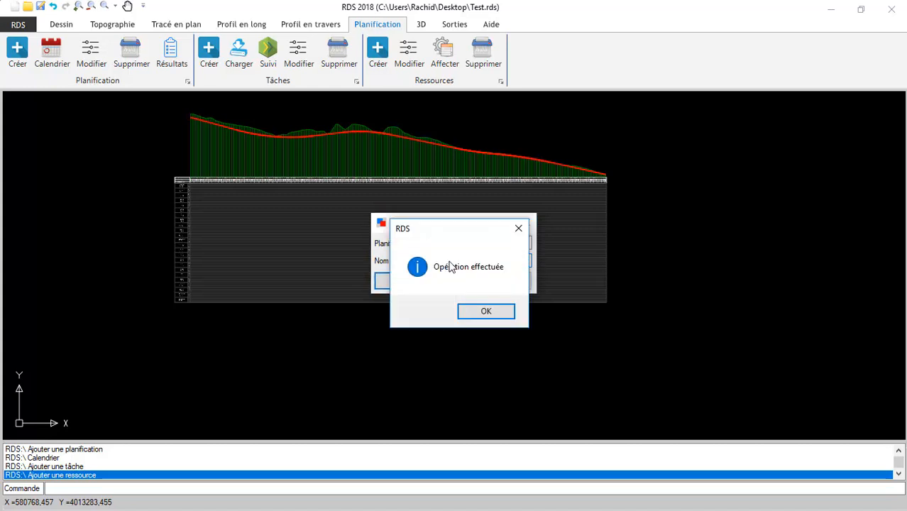
pyautogui.click(483, 310)
# Step: Add a second resource named REXT to the same planning and finish adding resources
pyautogui.click(452, 260)
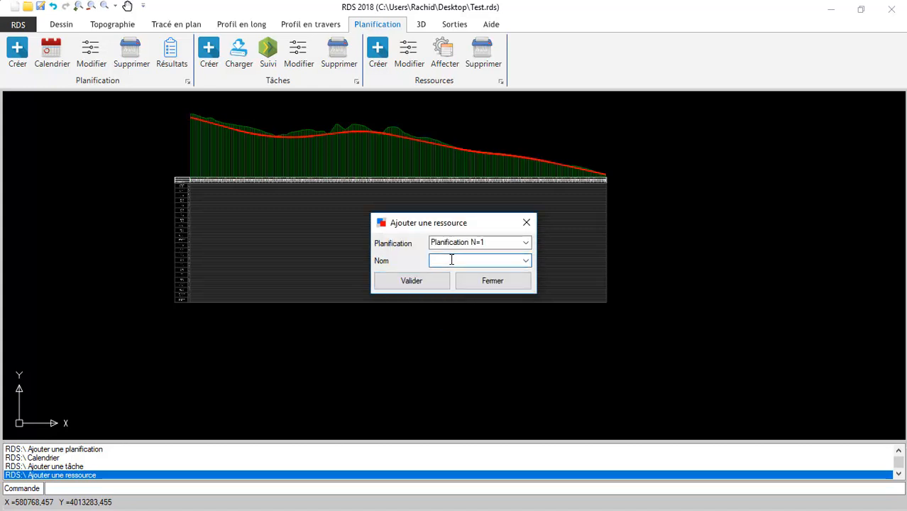
pyautogui.write('REXT')
pyautogui.click(426, 283)
pyautogui.click(467, 314)
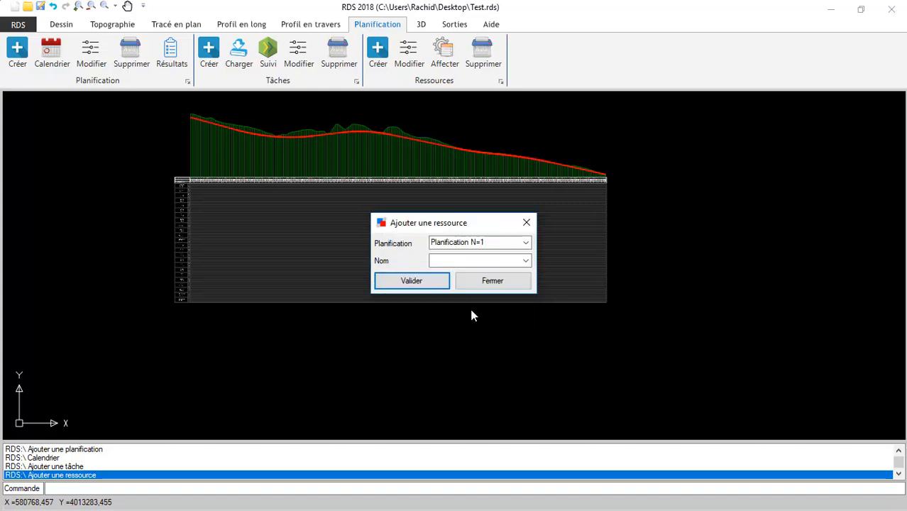
pyautogui.click(490, 281)
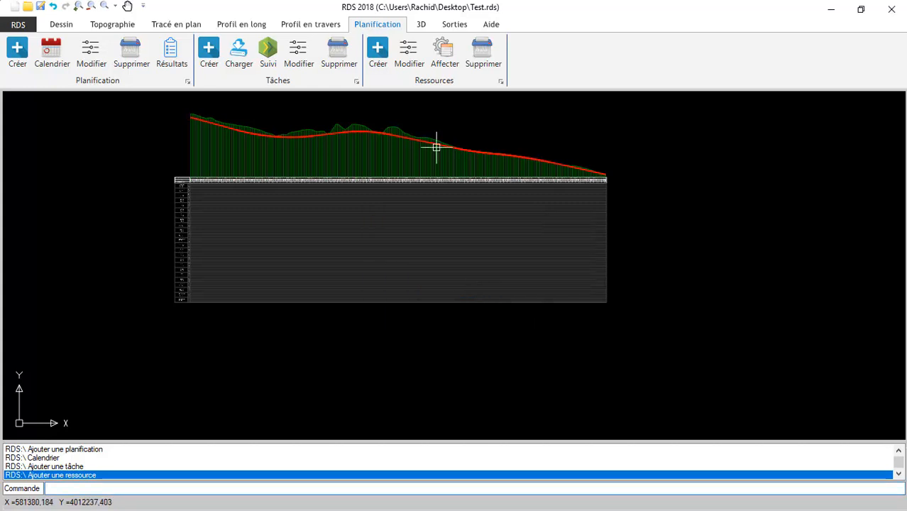
# Step: Start assigning resources to task T01 of Planification N=1
pyautogui.click(440, 56)
pyautogui.click(444, 192)
pyautogui.click(393, 205)
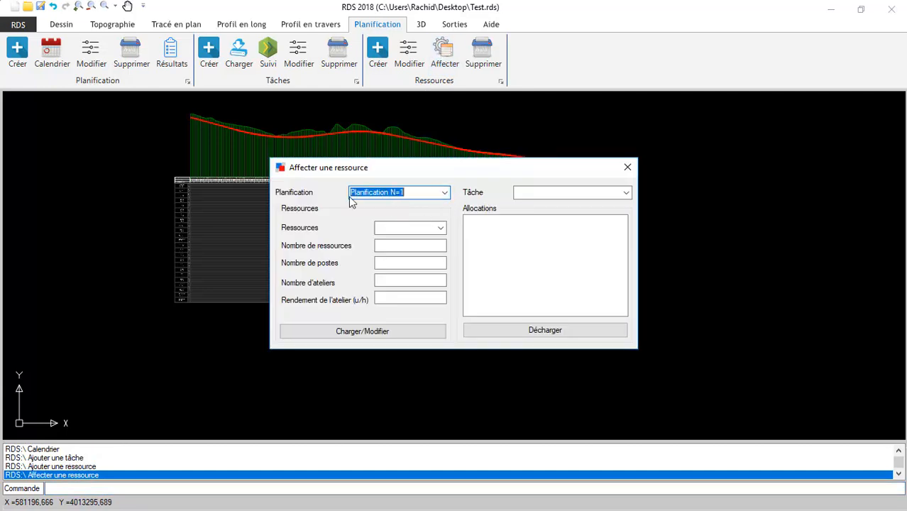
pyautogui.click(626, 193)
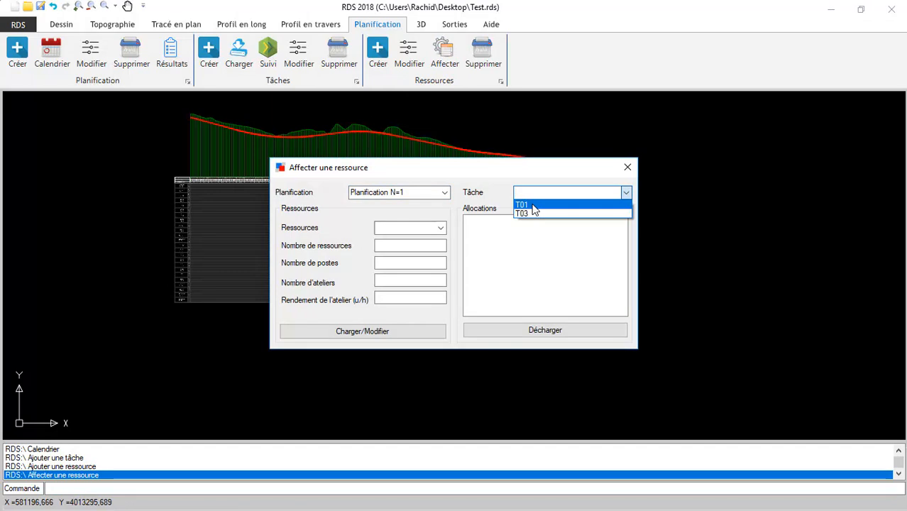
pyautogui.click(524, 210)
# Step: Allocate resource RINT to the task with 1 resource, 1 poste, 1 atelier and an atelier output of 10 u/h
pyautogui.click(402, 227)
pyautogui.click(440, 227)
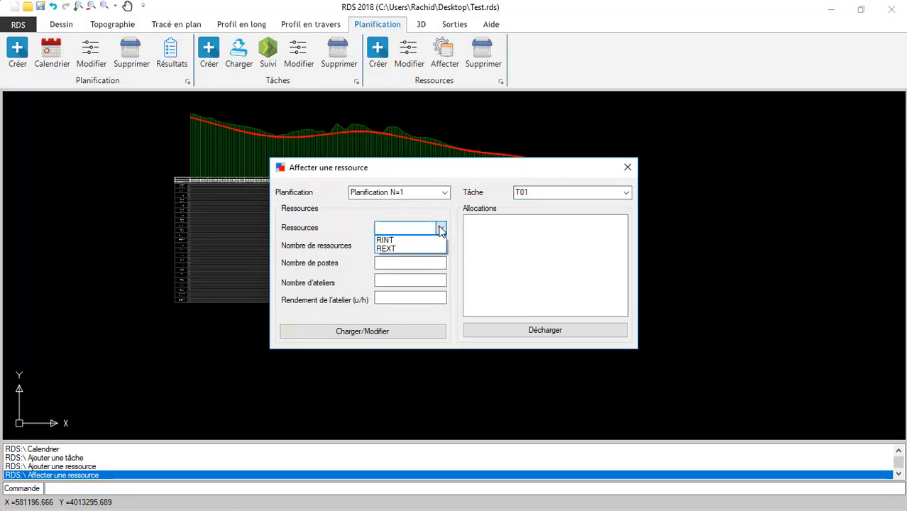
pyautogui.click(409, 241)
pyautogui.click(393, 247)
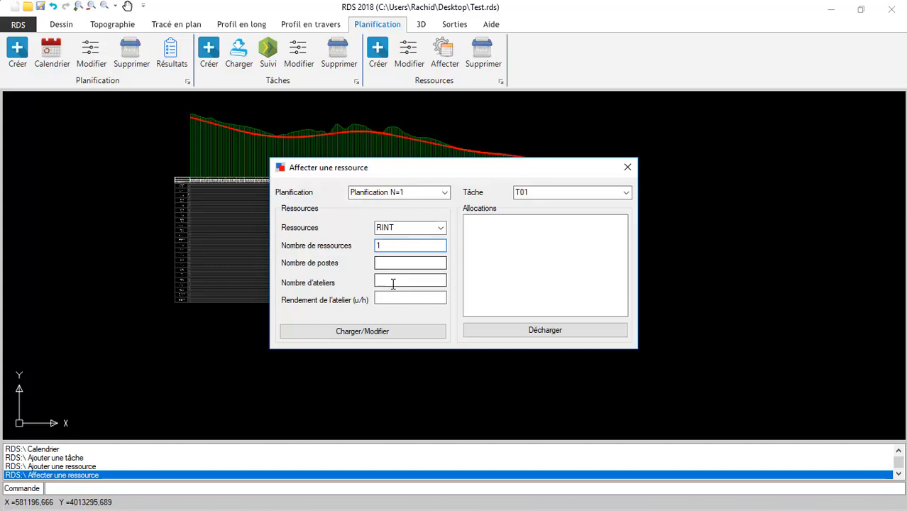
pyautogui.click(380, 263)
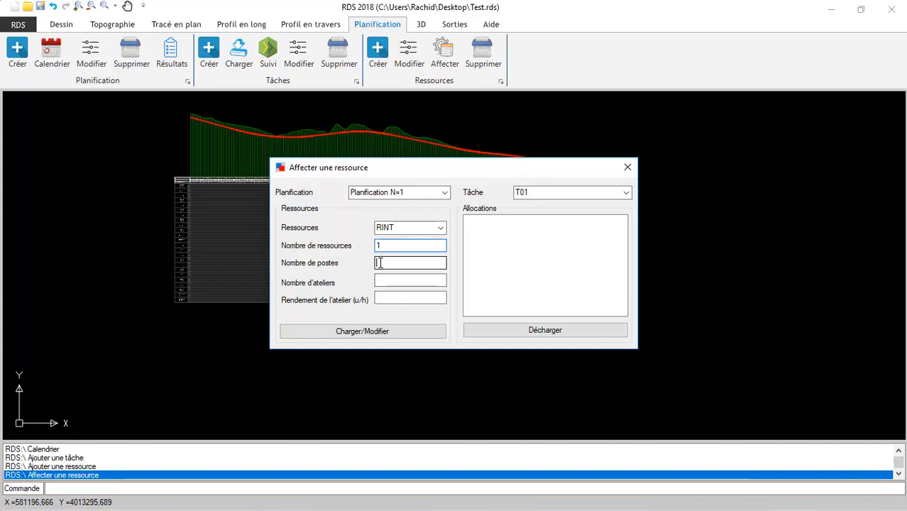
pyautogui.write('1')
pyautogui.click(383, 281)
pyautogui.write('1')
pyautogui.click(385, 298)
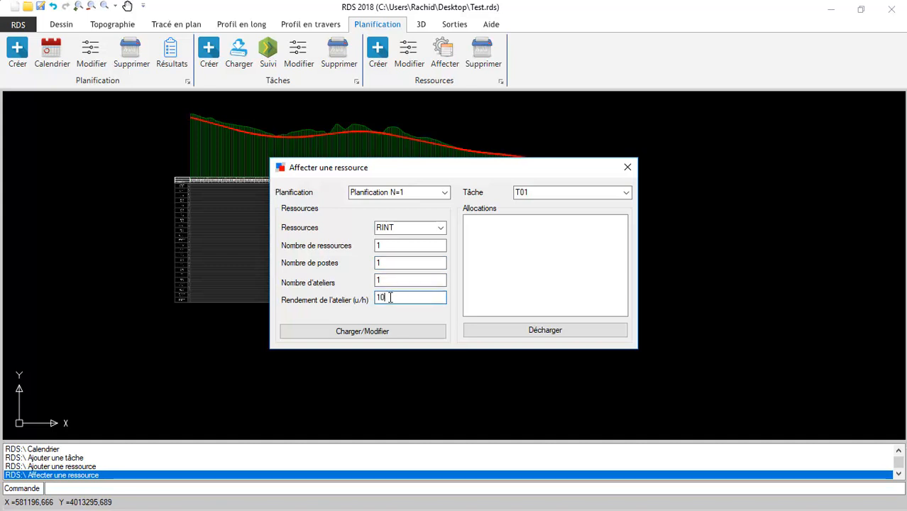
pyautogui.click(349, 330)
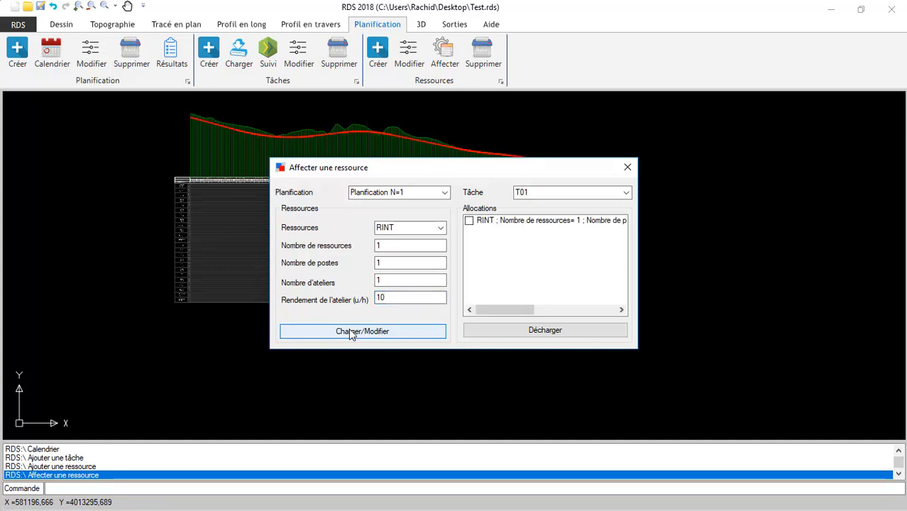
# Step: Allocate resource REXT to task T01 with 1 resource, 1 poste, 1 atelier and an output of 8 u/h, and finish the assignment
pyautogui.click(441, 228)
pyautogui.click(409, 248)
pyautogui.click(389, 246)
pyautogui.write('1')
pyautogui.click(410, 263)
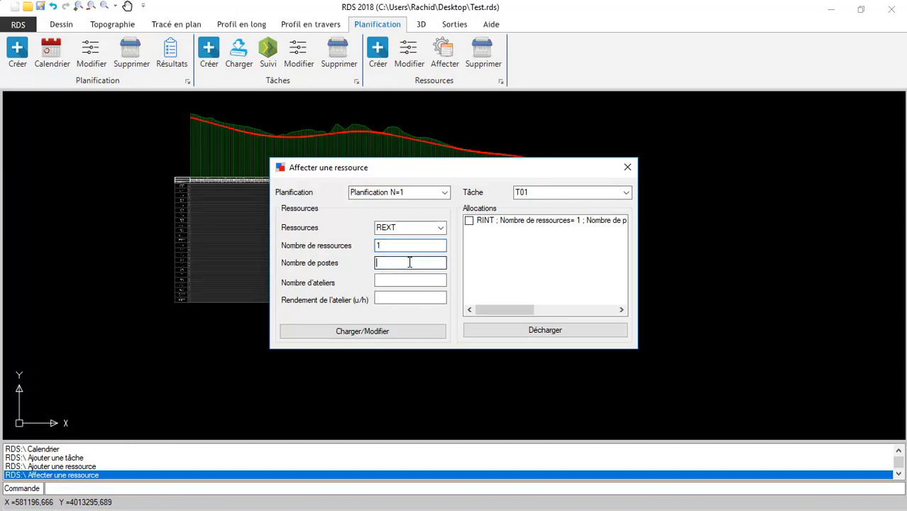
pyautogui.click(400, 279)
pyautogui.click(382, 300)
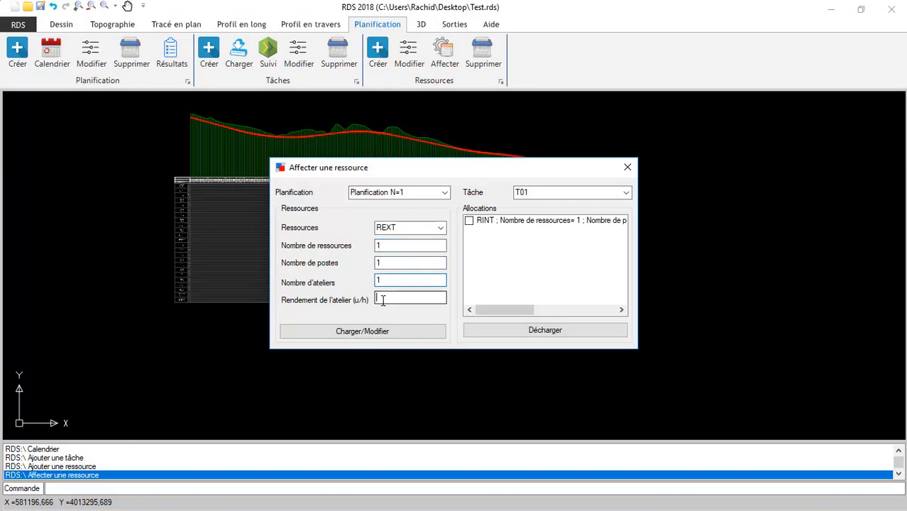
pyautogui.click(358, 329)
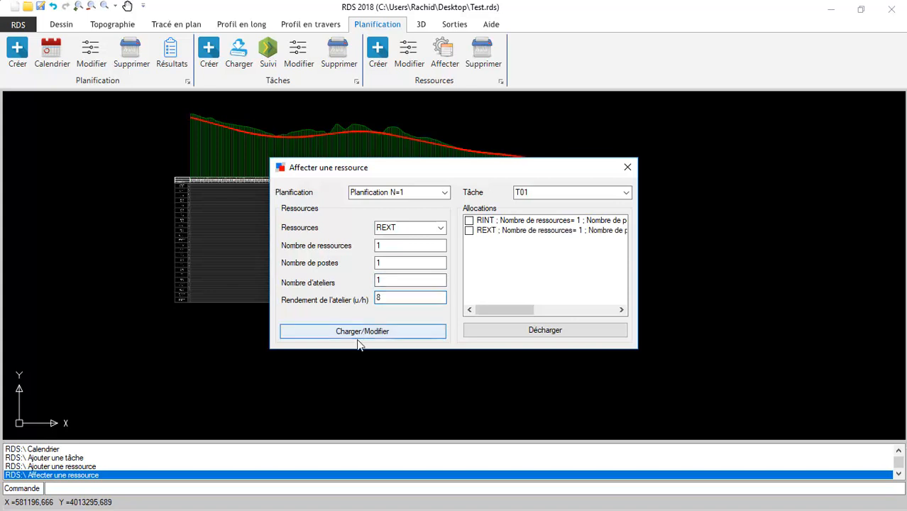
pyautogui.click(628, 169)
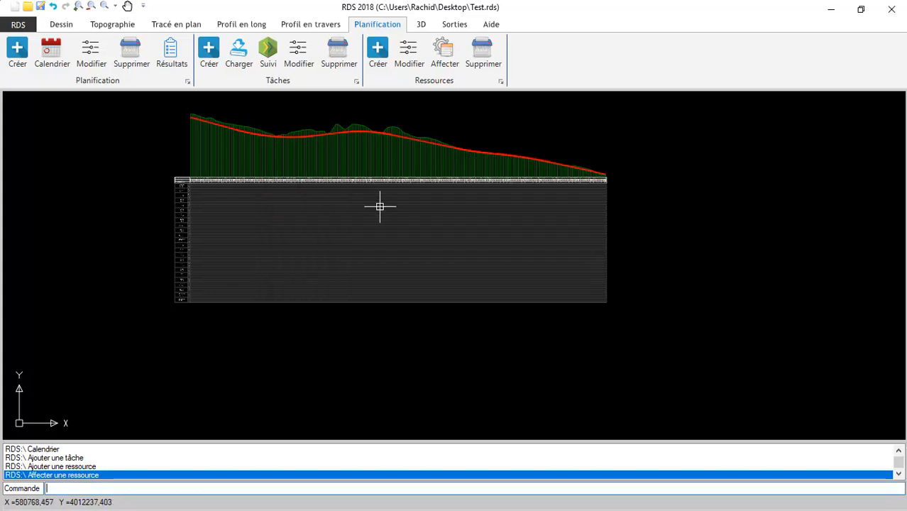
# Step: Start loading task T01 of Planification N=1 and assign it Calendrier1
pyautogui.click(239, 64)
pyautogui.click(419, 186)
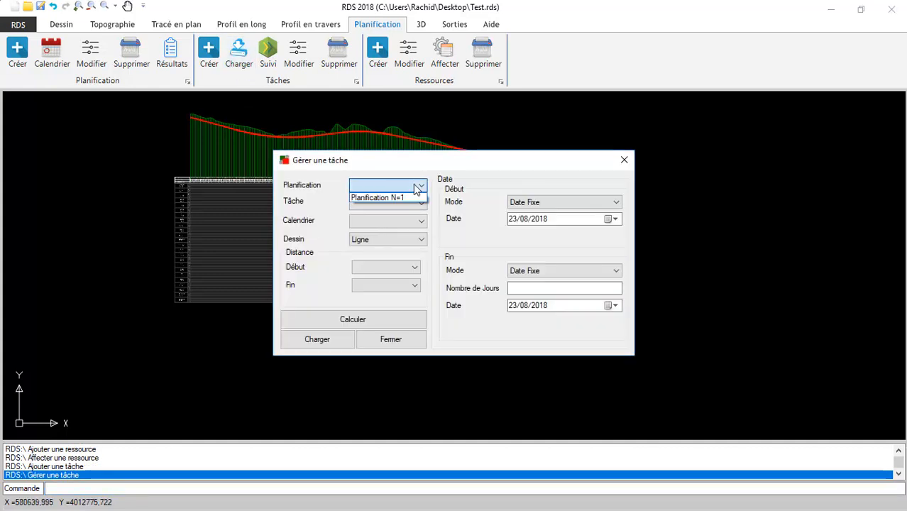
pyautogui.click(398, 199)
pyautogui.click(422, 202)
pyautogui.click(370, 214)
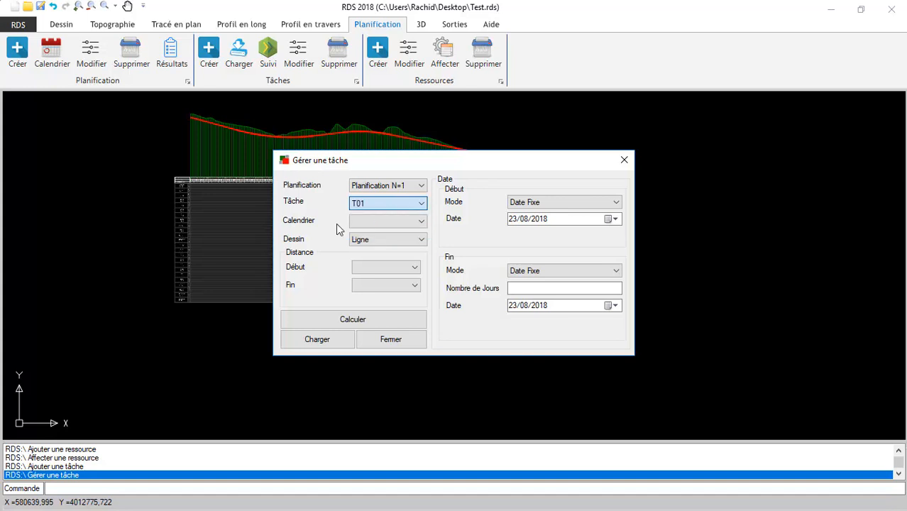
pyautogui.click(419, 221)
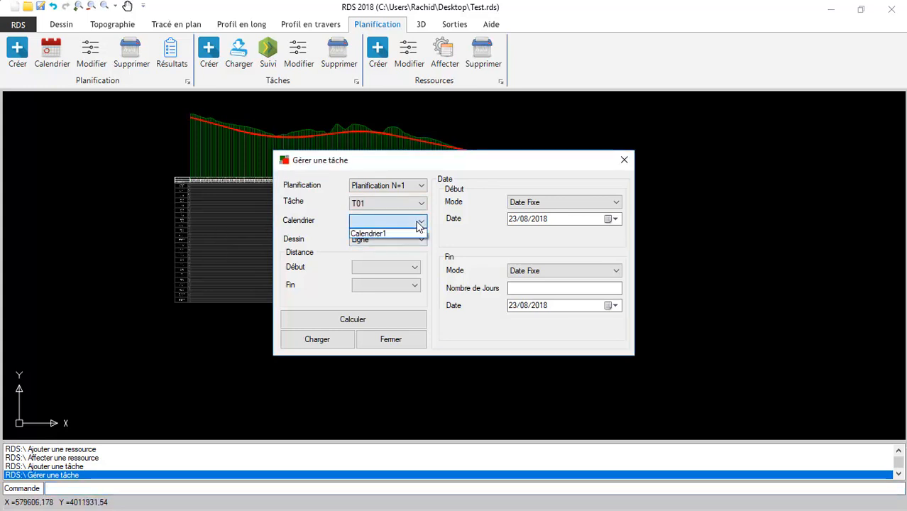
pyautogui.click(377, 231)
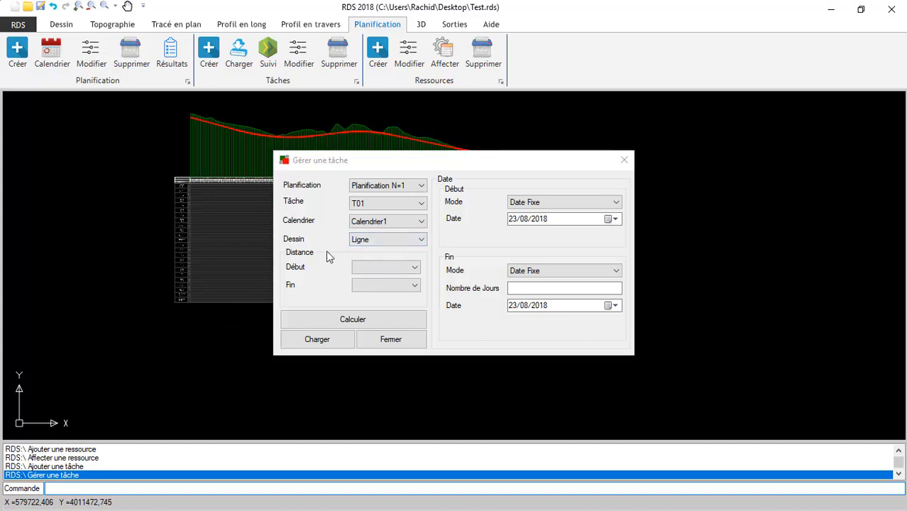
# Step: Set the task's distance range from profile 1 to profile 15
pyautogui.click(414, 267)
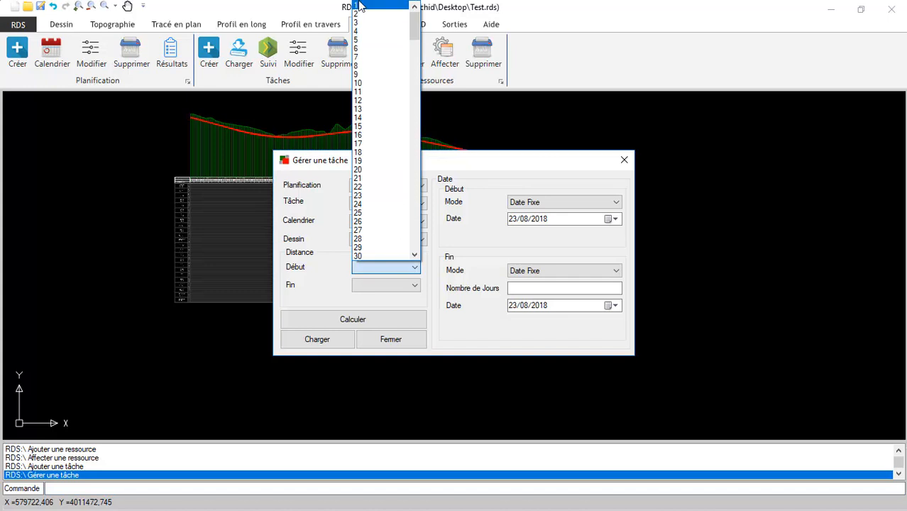
pyautogui.click(373, 6)
pyautogui.click(414, 284)
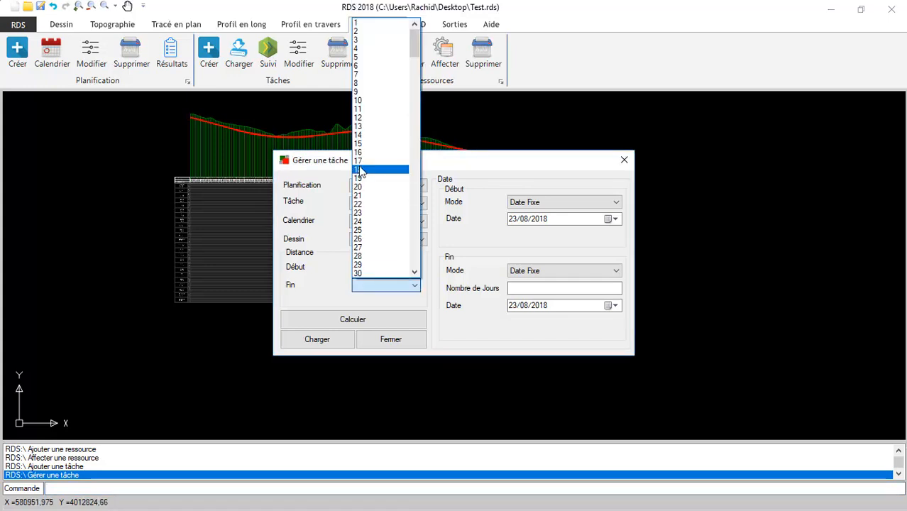
pyautogui.click(358, 144)
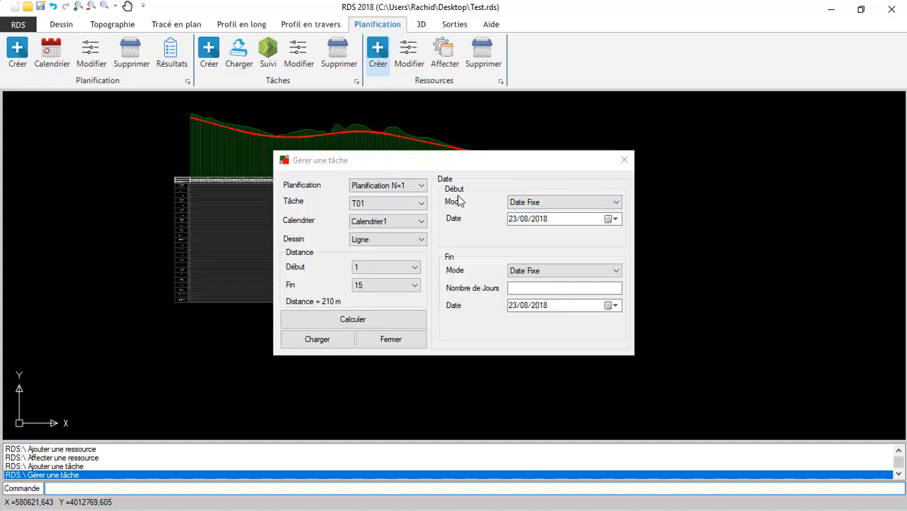
# Step: Set task T01 to start on the fixed date 01/01/2019
pyautogui.click(594, 202)
pyautogui.click(516, 215)
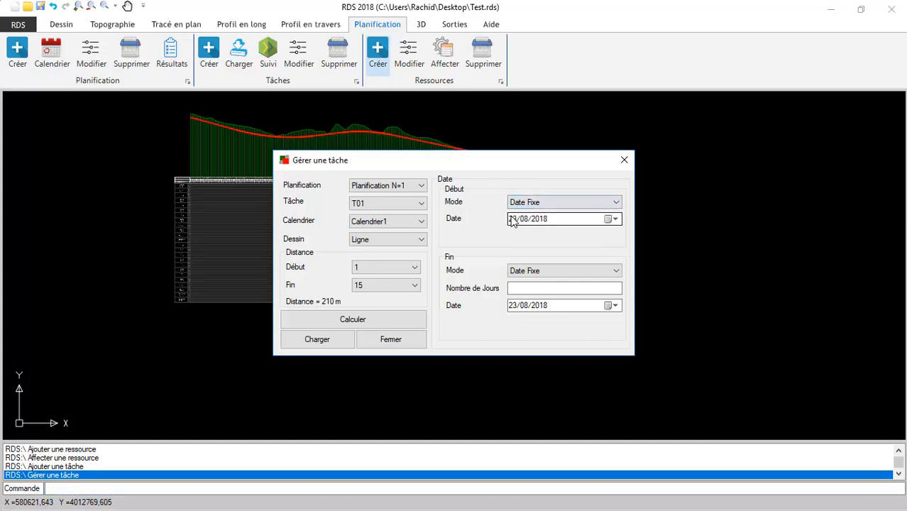
pyautogui.click(529, 219)
pyautogui.click(613, 220)
pyautogui.click(658, 235)
pyautogui.click(625, 227)
pyautogui.click(616, 220)
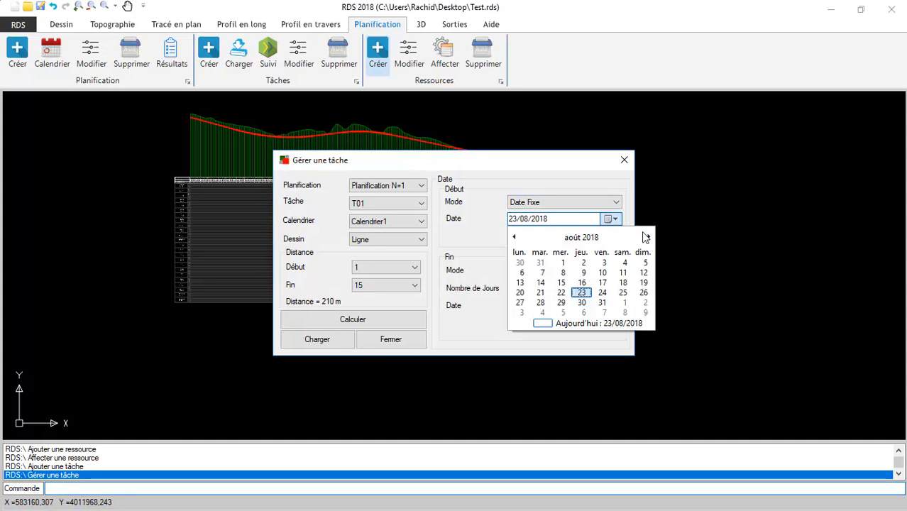
pyautogui.click(648, 238)
pyautogui.click(647, 238)
pyautogui.click(647, 238)
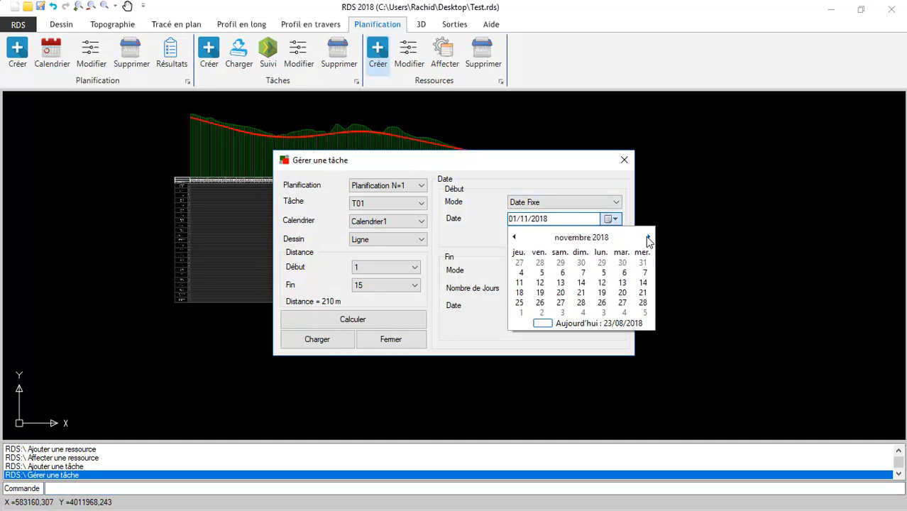
pyautogui.click(647, 237)
pyautogui.click(647, 238)
pyautogui.click(648, 238)
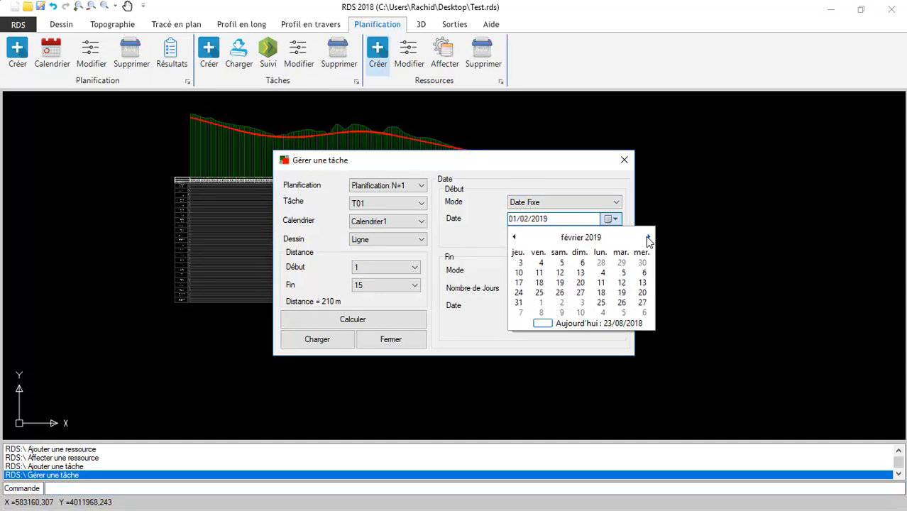
pyautogui.click(513, 237)
pyautogui.click(539, 261)
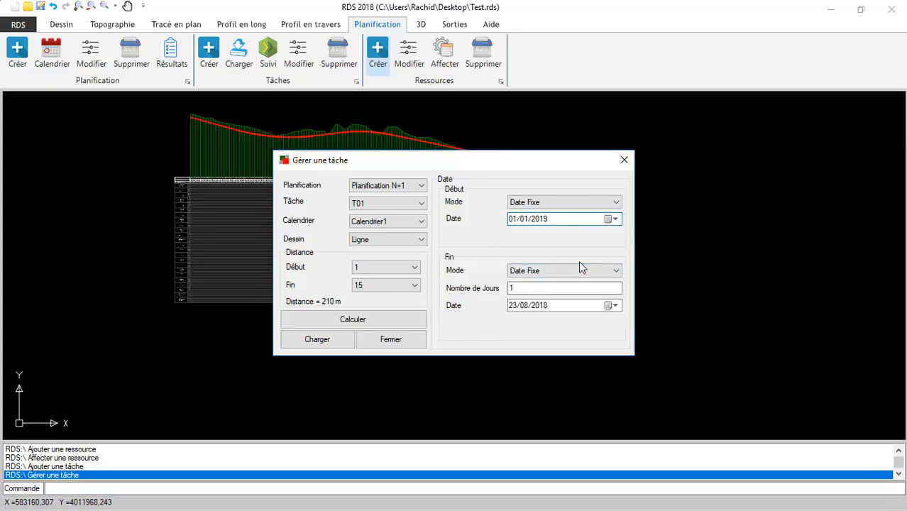
# Step: Set T01's end mode to Calcul auto based on the V Déblai (m3) quantity and calculate its duration
pyautogui.click(570, 272)
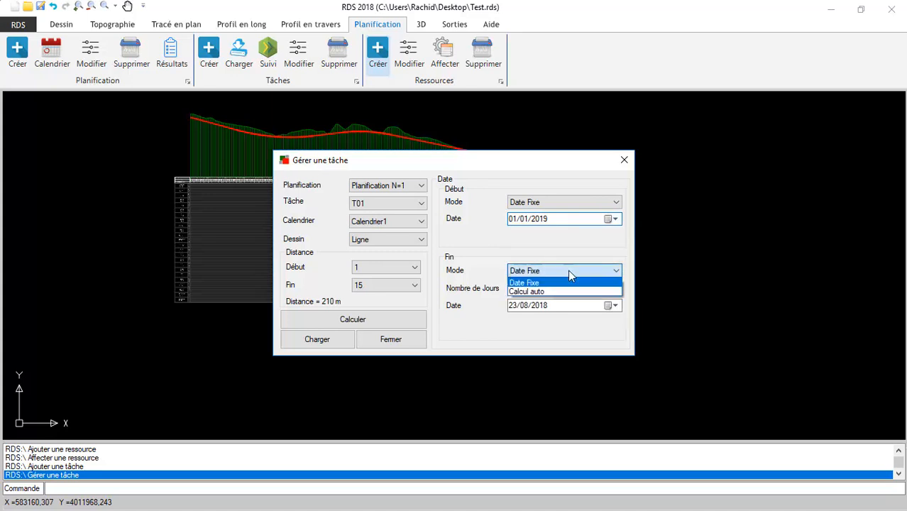
pyautogui.click(529, 292)
pyautogui.click(575, 289)
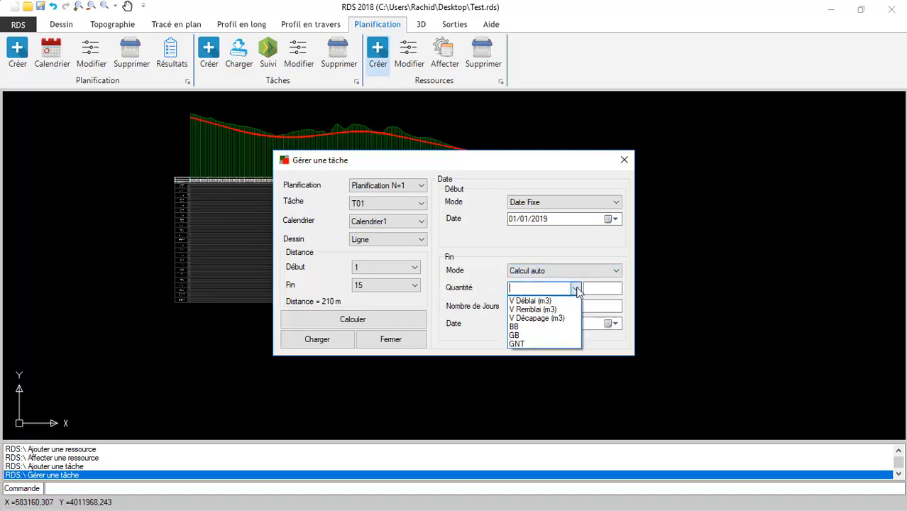
pyautogui.click(542, 301)
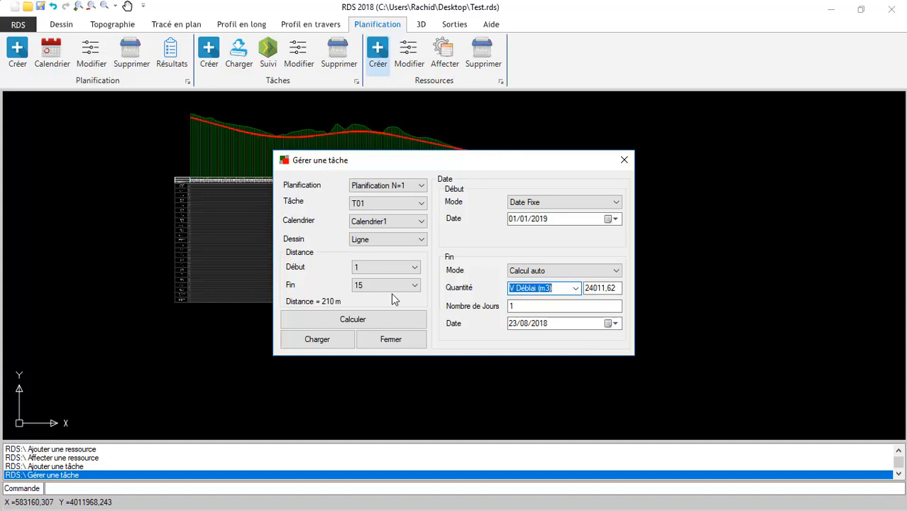
pyautogui.click(596, 288)
pyautogui.click(349, 319)
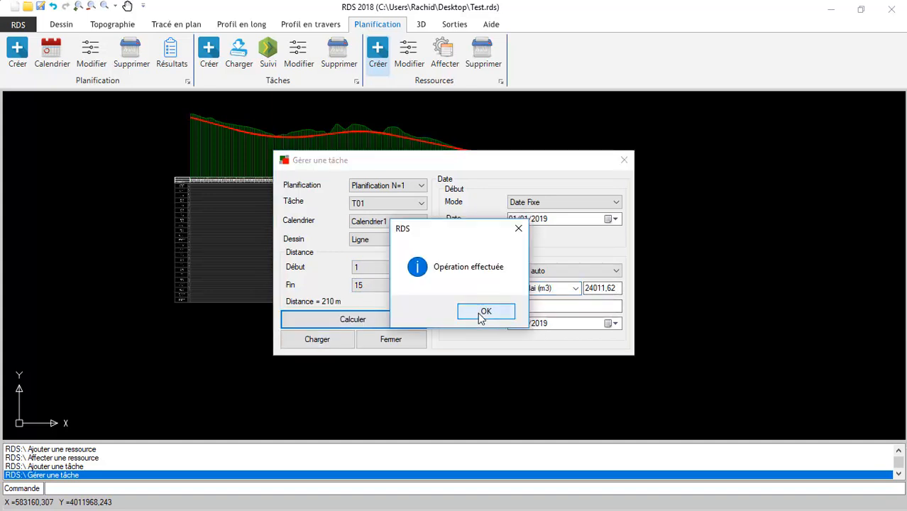
pyautogui.click(484, 314)
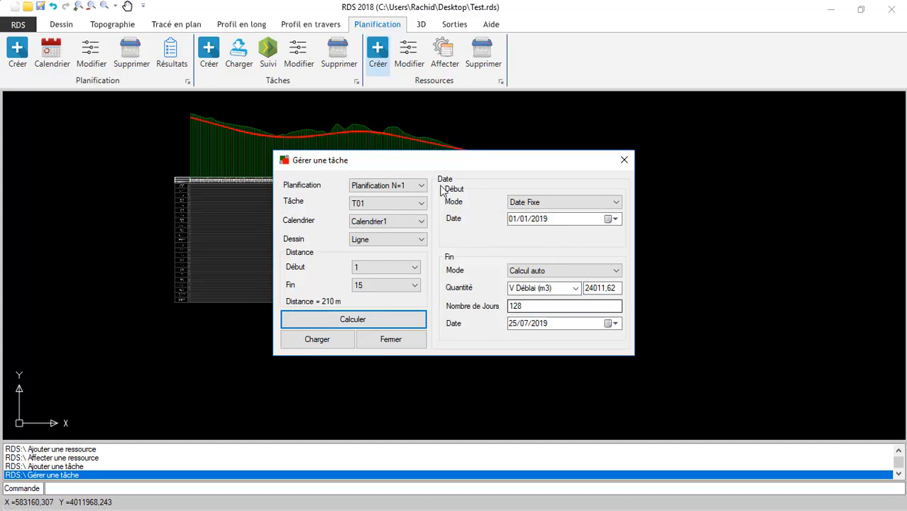
# Step: Load task T01 into the planning drawing, moving the task dialog clear of the chart
pyautogui.moveTo(430, 162); pyautogui.dragTo(560, 112)
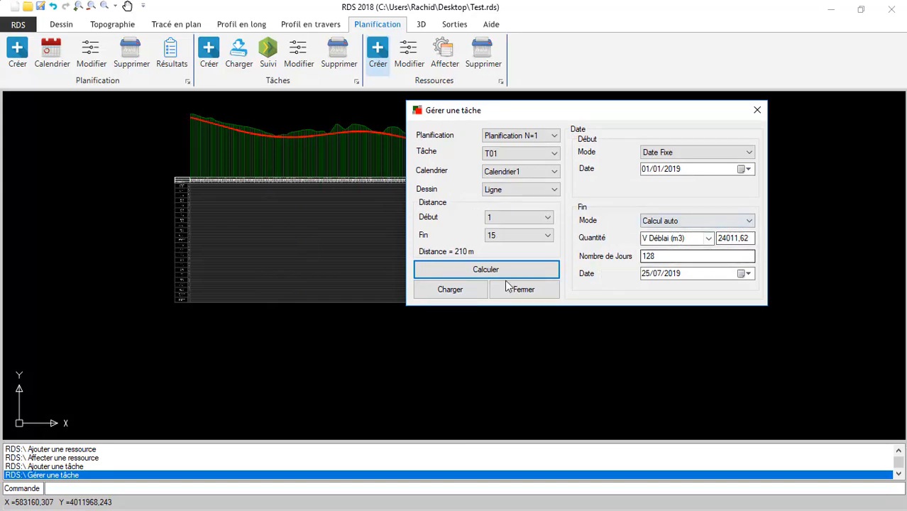
pyautogui.click(452, 291)
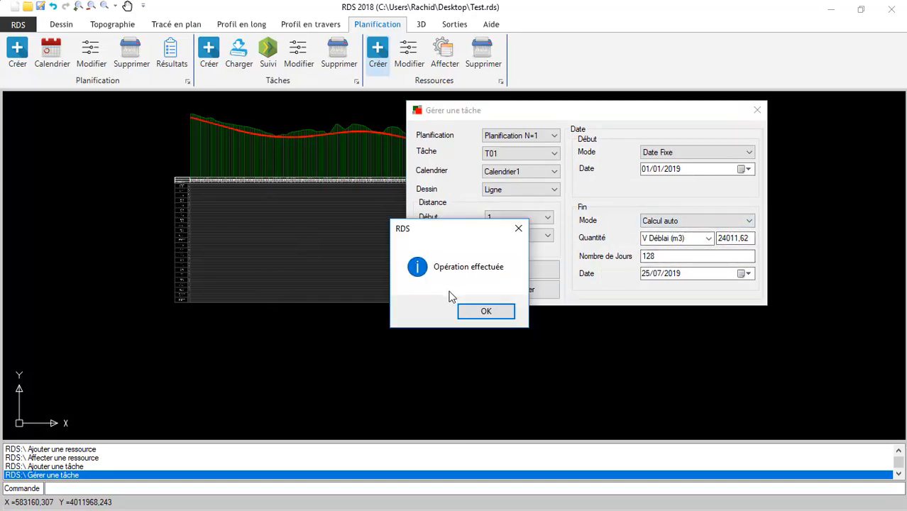
pyautogui.click(478, 309)
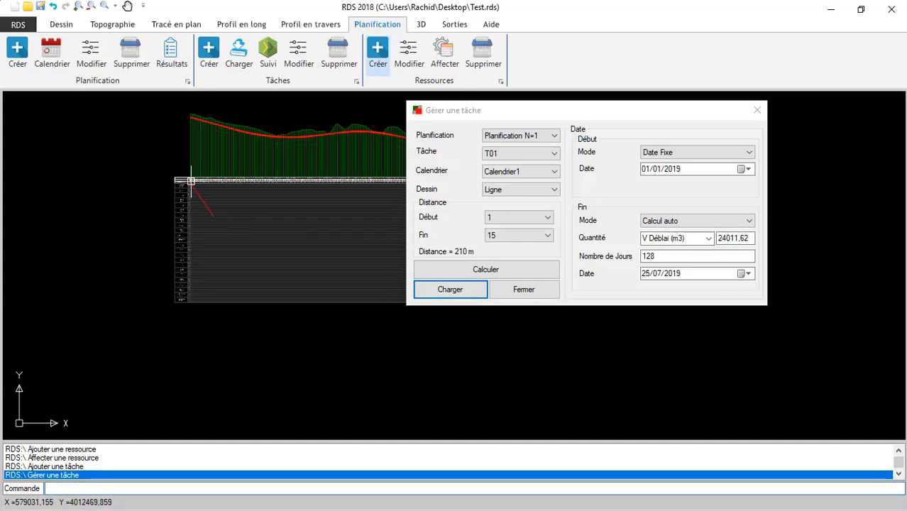
# Step: Choose task T02, draw it as a Rectangle and set its distance range from profile 15 to profile 18
pyautogui.click(552, 153)
pyautogui.click(494, 184)
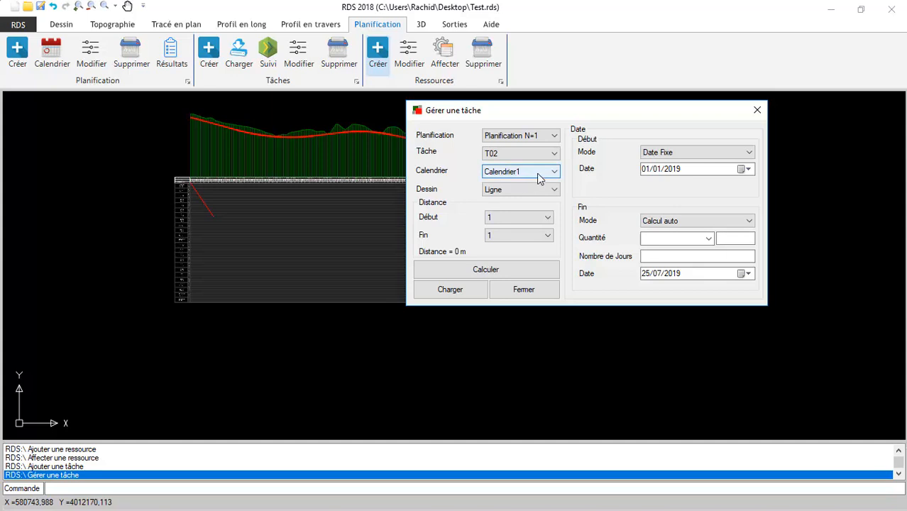
pyautogui.click(543, 191)
pyautogui.click(510, 210)
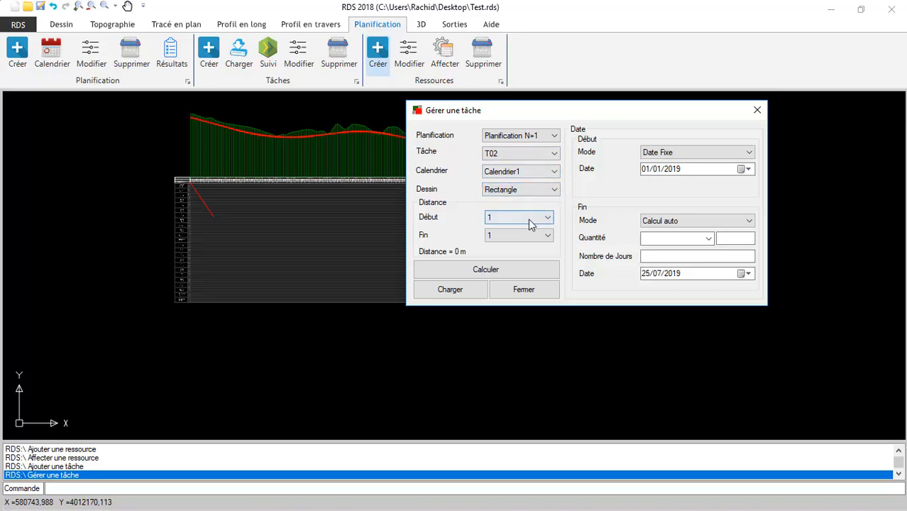
pyautogui.click(531, 223)
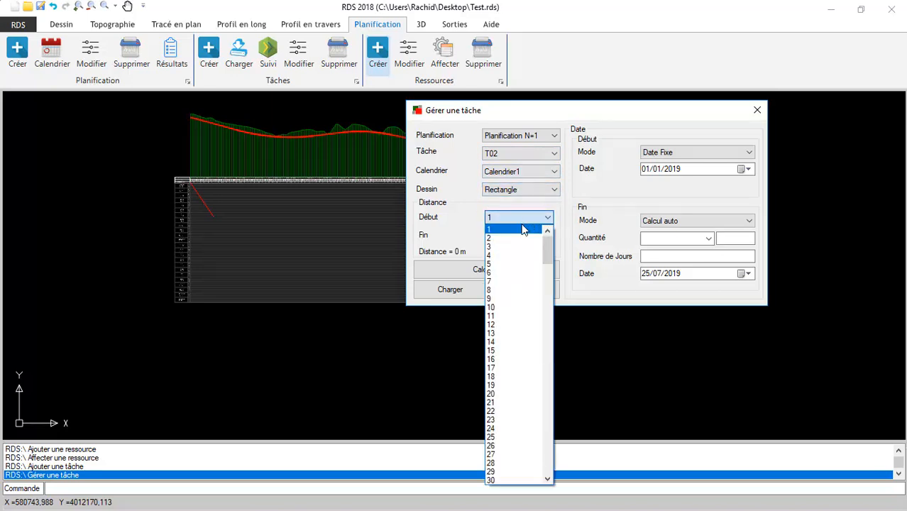
pyautogui.click(512, 350)
pyautogui.click(536, 238)
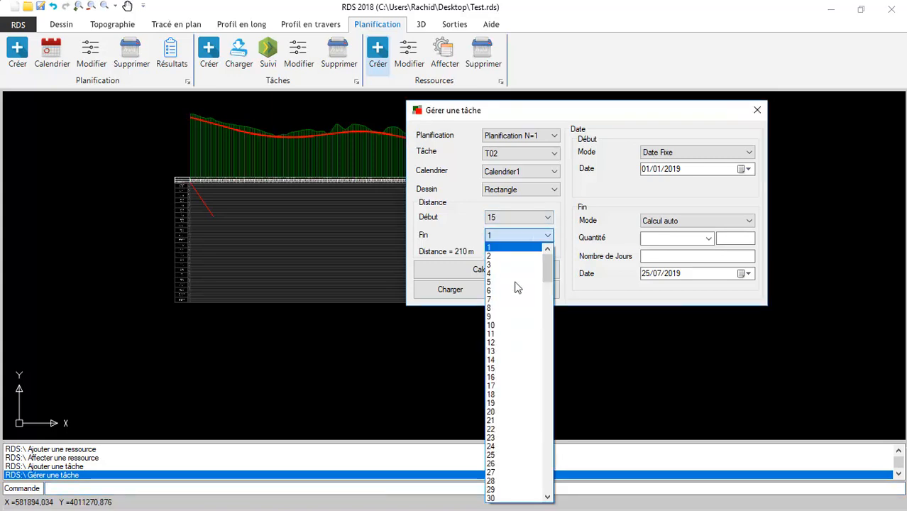
pyautogui.click(491, 394)
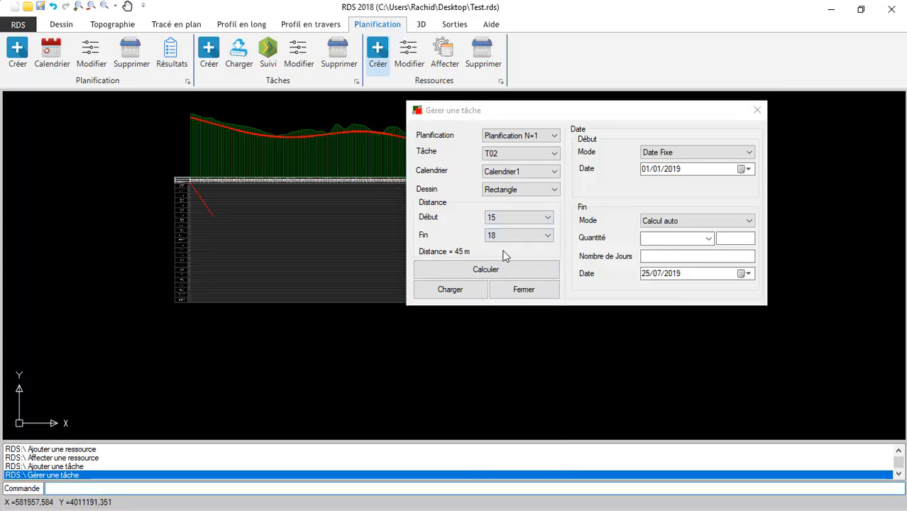
# Step: Make task T02 start at the end of task T01
pyautogui.click(712, 154)
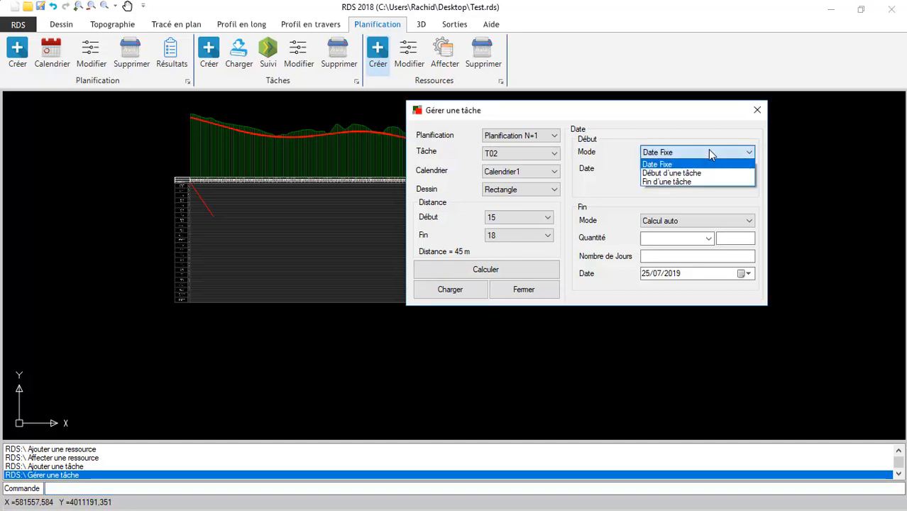
pyautogui.click(666, 182)
pyautogui.click(749, 170)
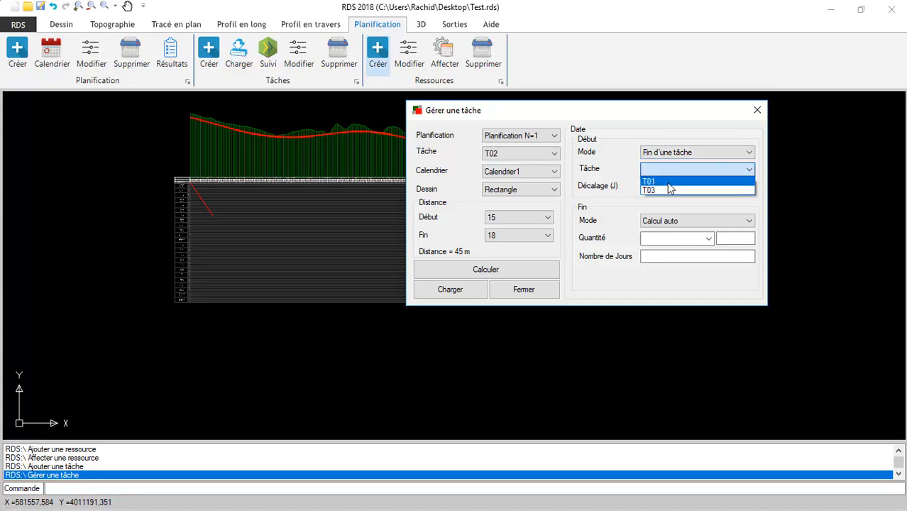
pyautogui.click(668, 183)
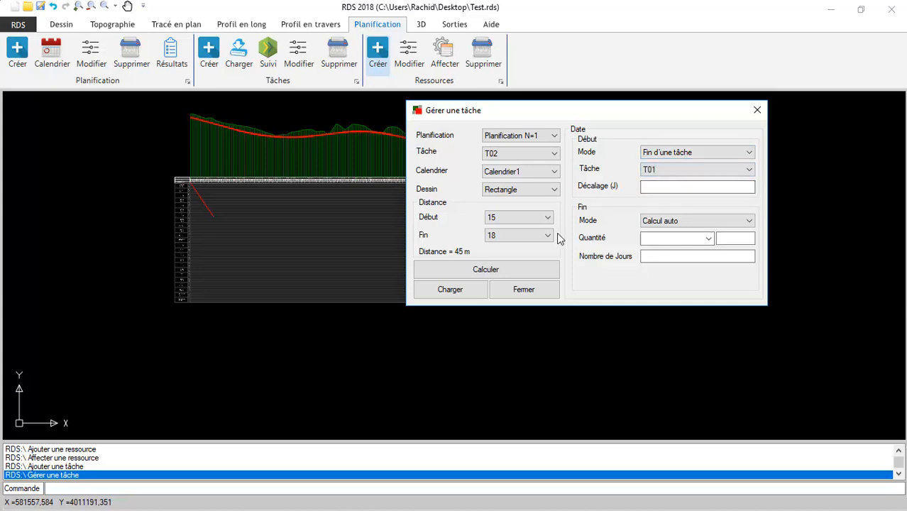
# Step: Set T02's end mode to Date Fixe with a duration of 45 days and load the task
pyautogui.click(724, 220)
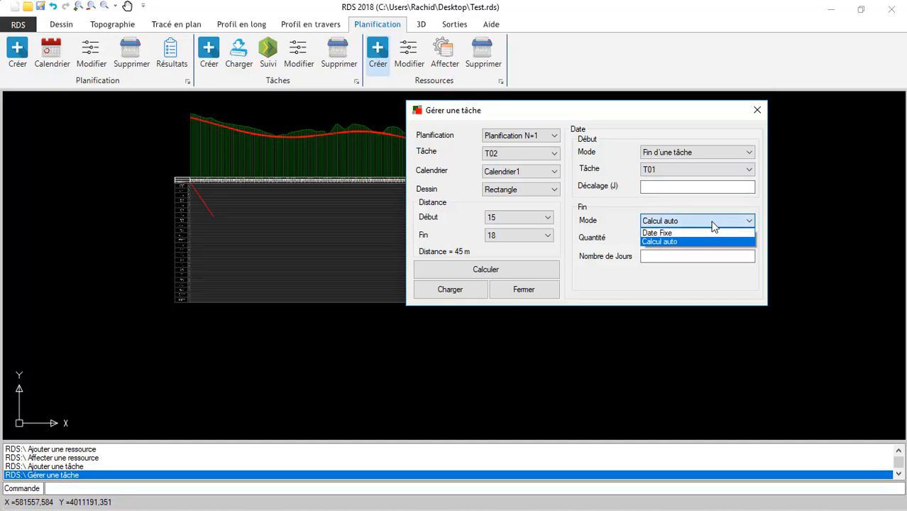
pyautogui.click(660, 234)
pyautogui.click(664, 239)
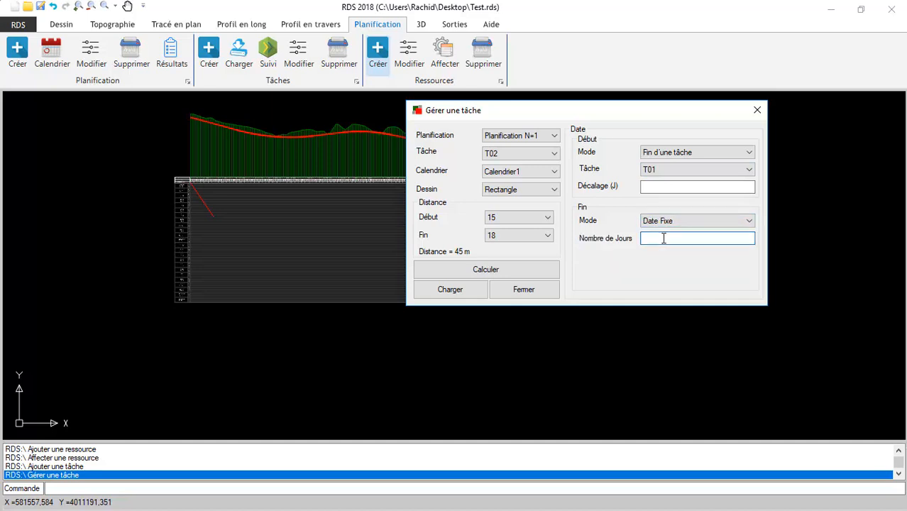
pyautogui.click(449, 292)
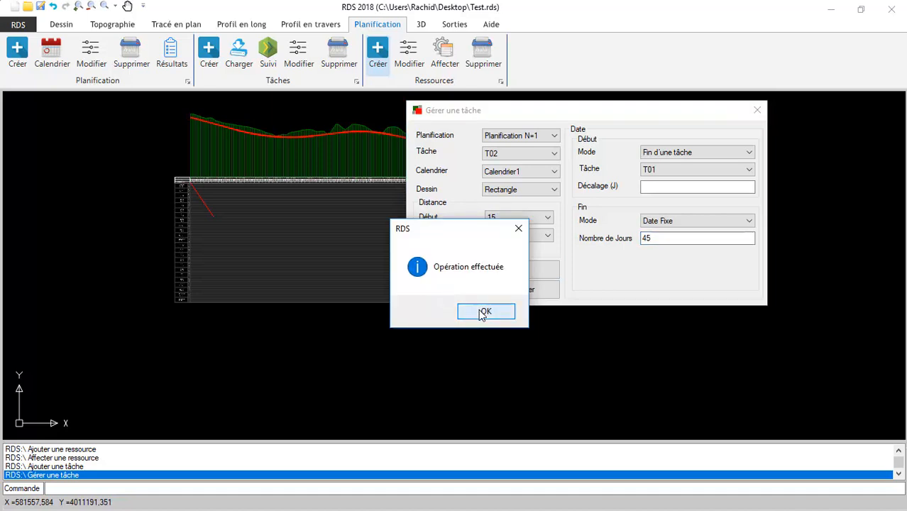
pyautogui.click(485, 309)
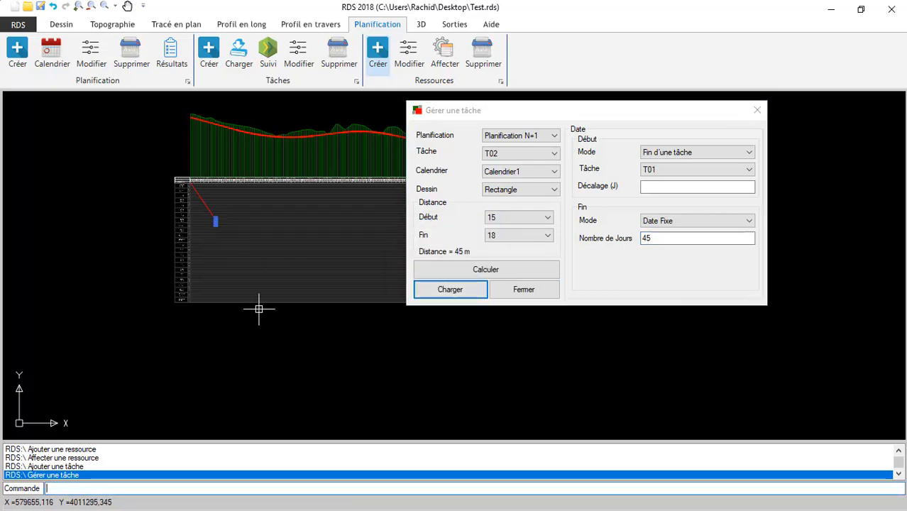
# Step: Choose task T03 and set its distance range from profile 19 to profile 67
pyautogui.click(545, 153)
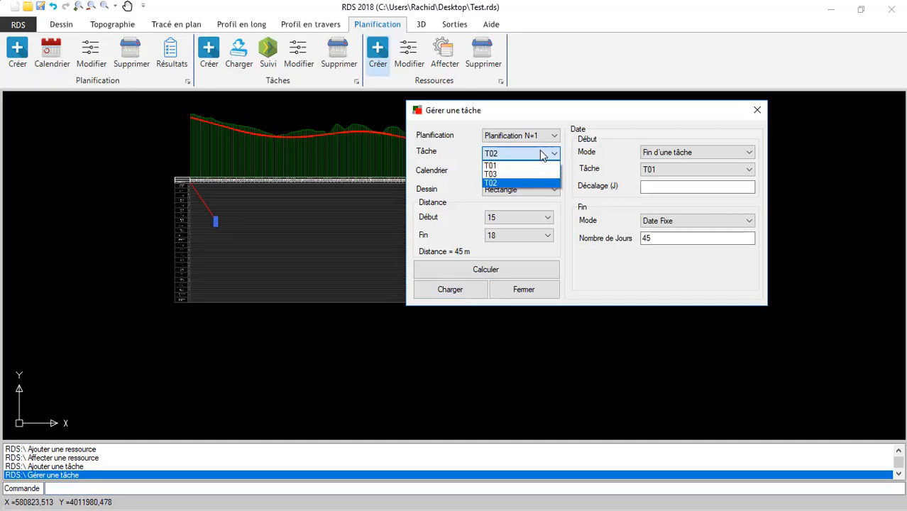
pyautogui.click(495, 175)
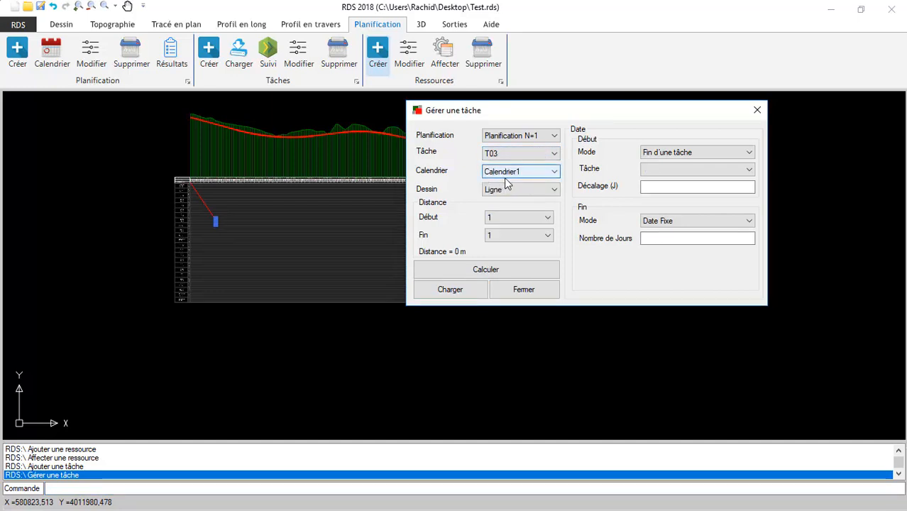
pyautogui.click(534, 224)
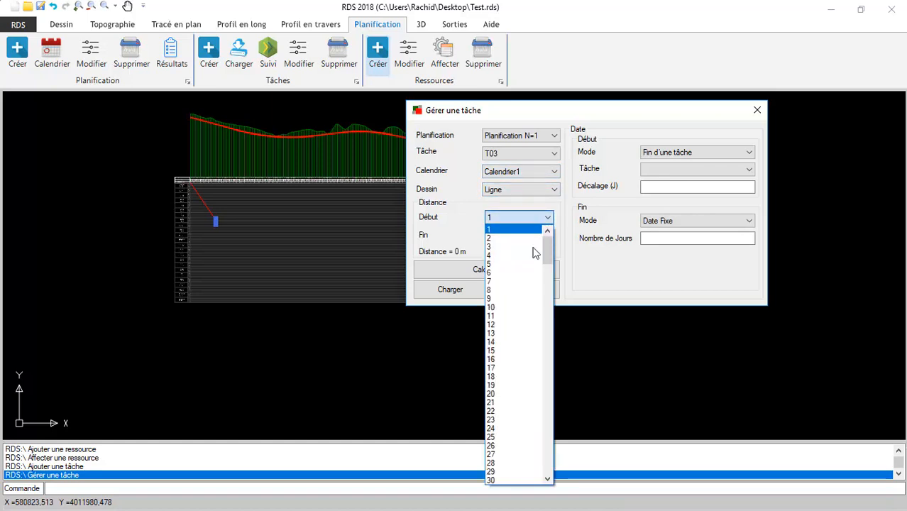
pyautogui.click(507, 385)
pyautogui.click(534, 241)
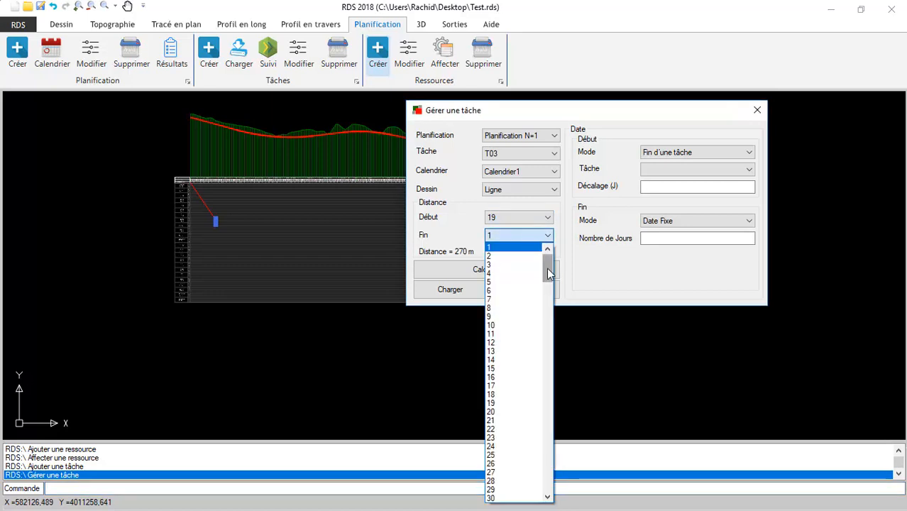
pyautogui.moveTo(547, 274); pyautogui.dragTo(548, 319)
pyautogui.click(511, 321)
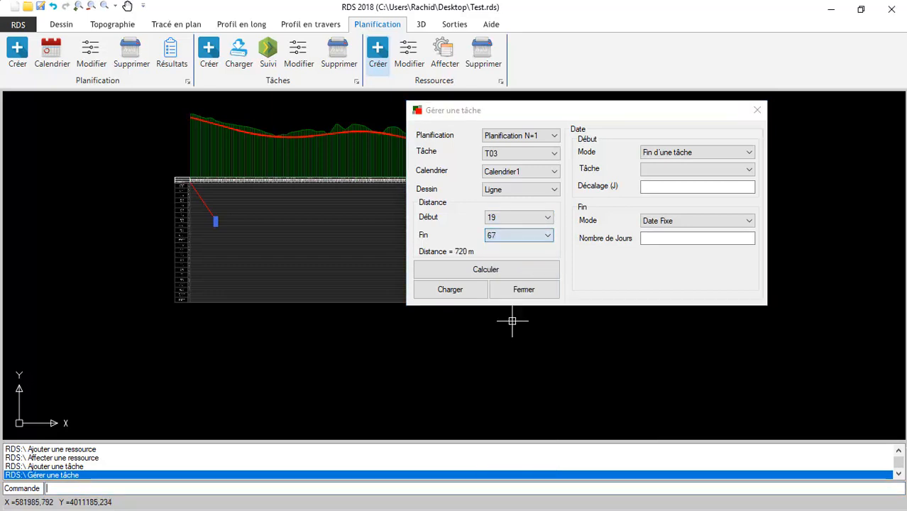
# Step: Make task T03 start at the end of task T02 with an offset of 7 days
pyautogui.click(710, 151)
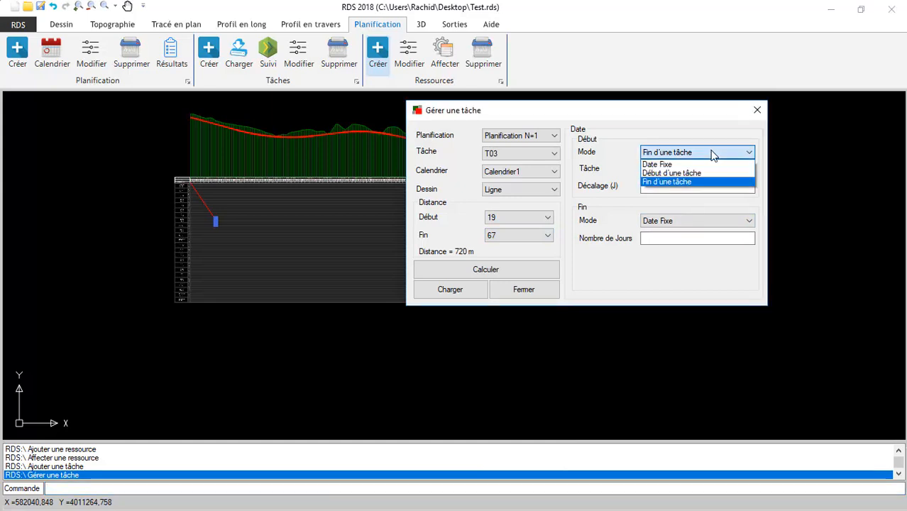
pyautogui.click(673, 181)
pyautogui.click(684, 169)
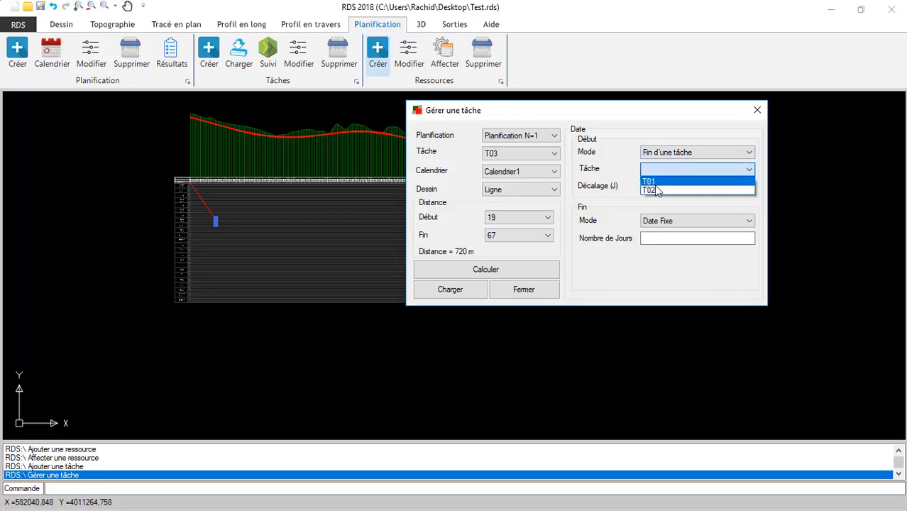
pyautogui.click(653, 189)
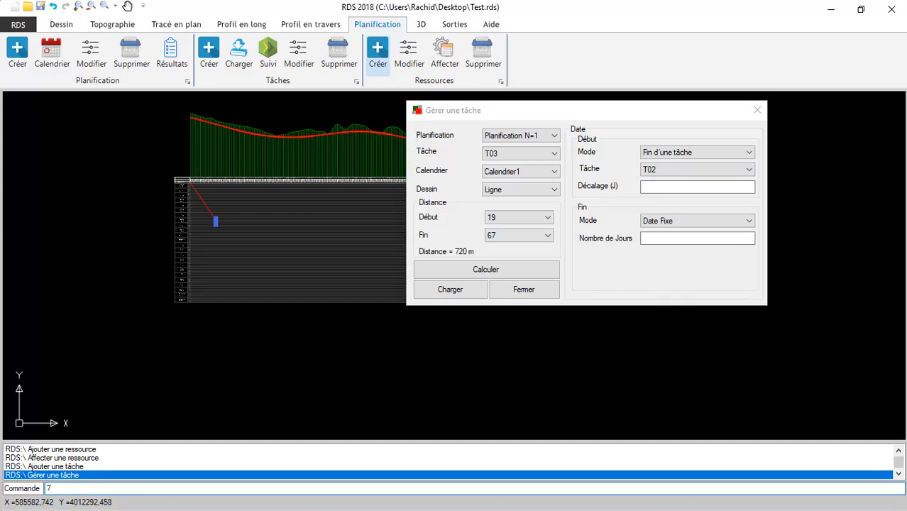
pyautogui.click(680, 186)
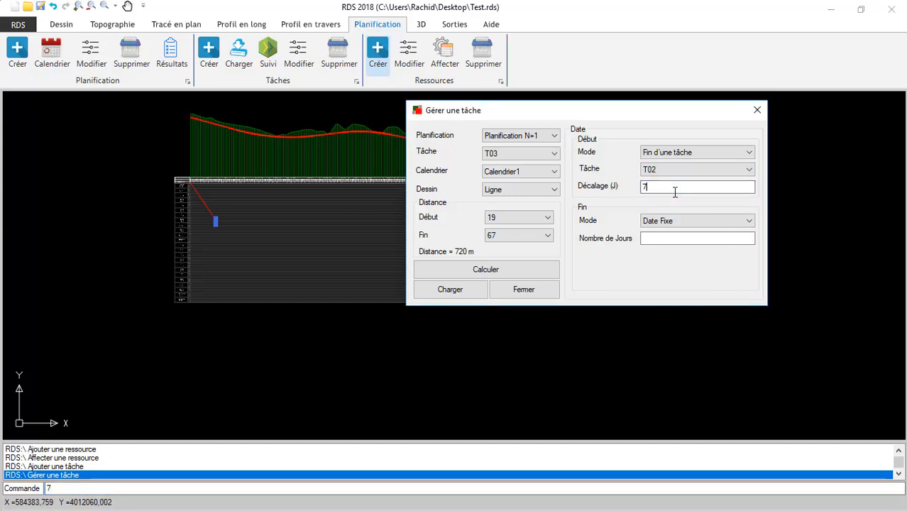
# Step: Set task T03's duration to 120 days, load the task and close the task scheduling dialog
pyautogui.click(654, 240)
pyautogui.click(442, 291)
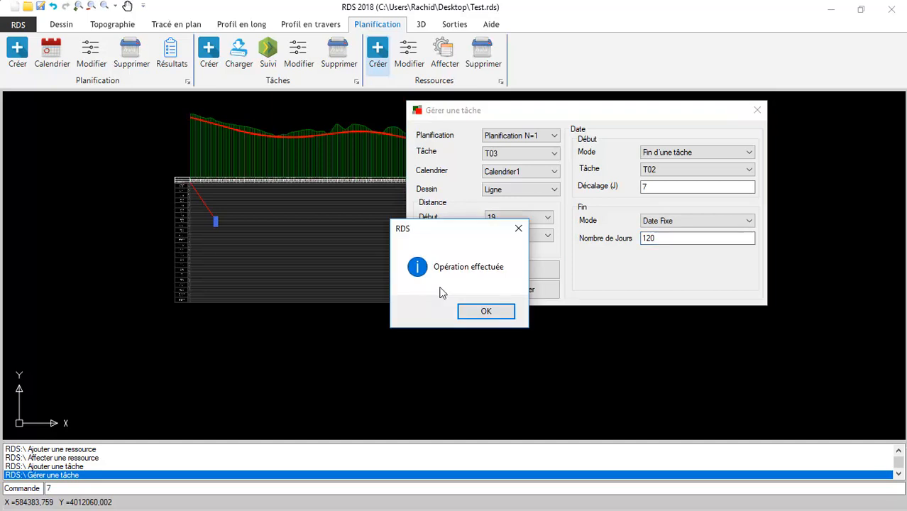
pyautogui.click(486, 311)
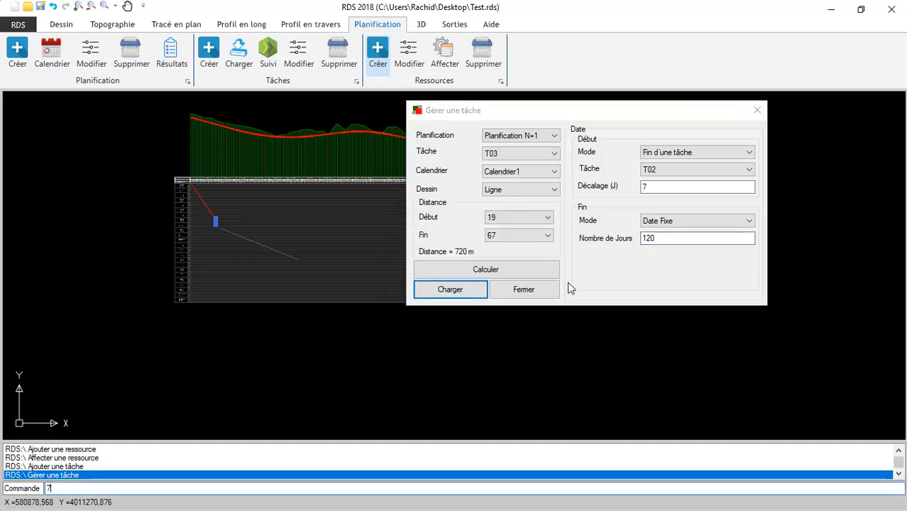
pyautogui.click(524, 290)
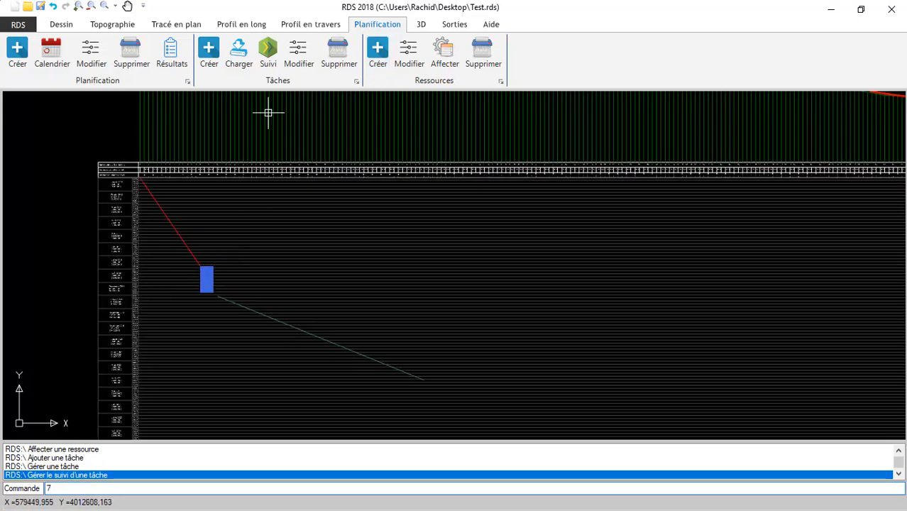
# Step: Start task progress tracking for Planification N=1 and choose task T01
pyautogui.click(267, 60)
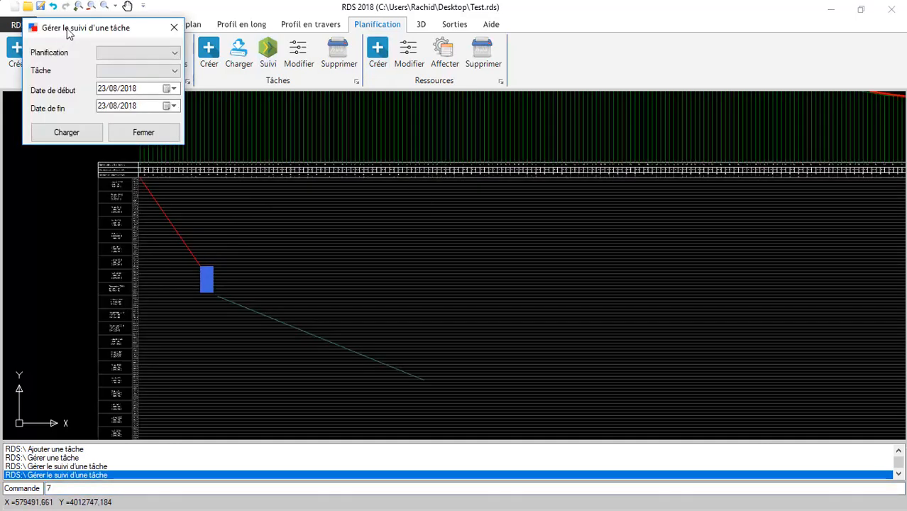
pyautogui.moveTo(68, 35); pyautogui.dragTo(444, 85)
pyautogui.click(549, 105)
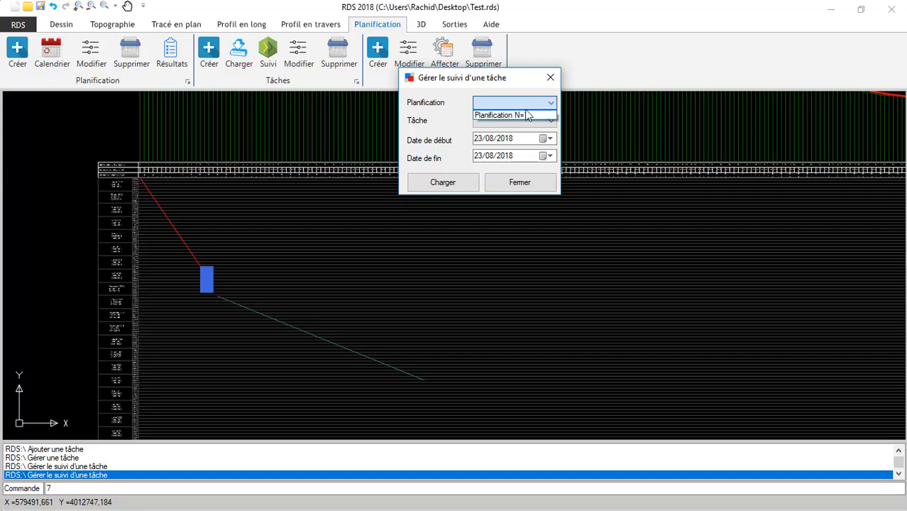
pyautogui.click(513, 115)
pyautogui.moveTo(478, 81); pyautogui.dragTo(516, 161)
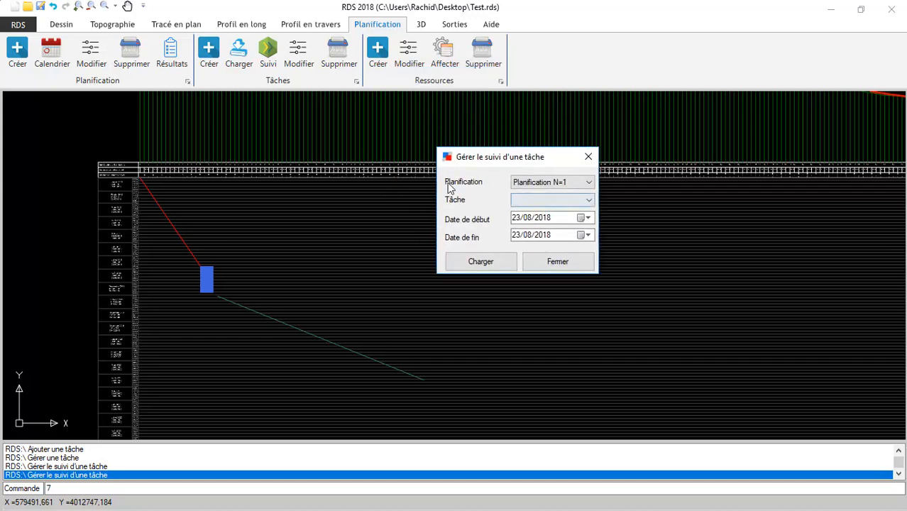
pyautogui.click(566, 202)
pyautogui.click(526, 211)
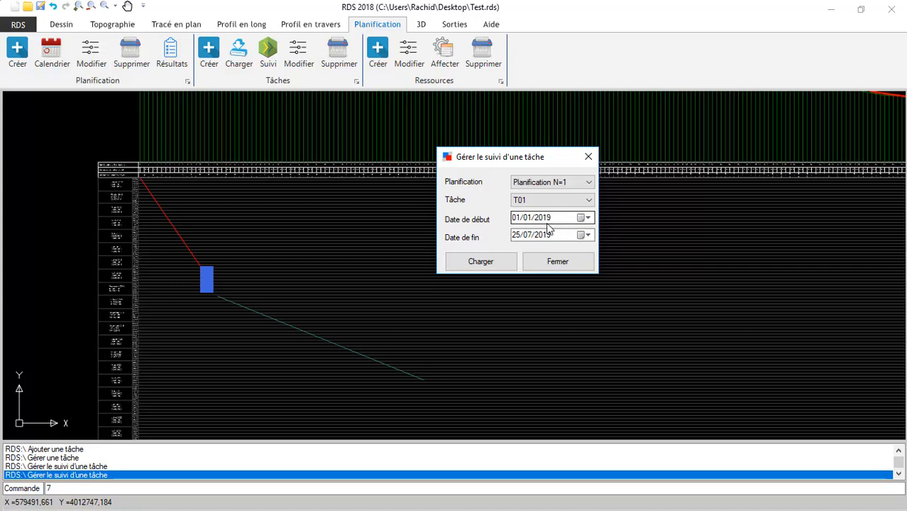
# Step: Set T01's tracked end date to 22/08/2019, load the tracking line and close the tracking dialog
pyautogui.click(588, 235)
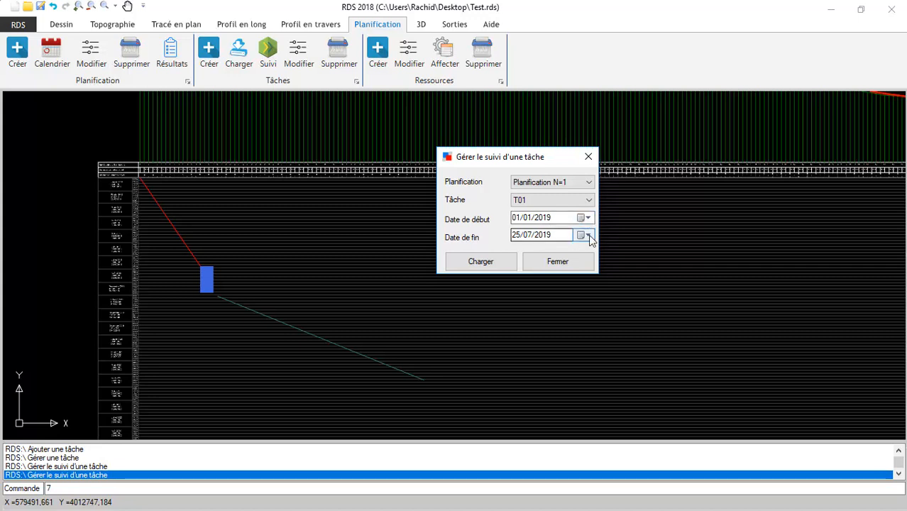
pyautogui.click(649, 253)
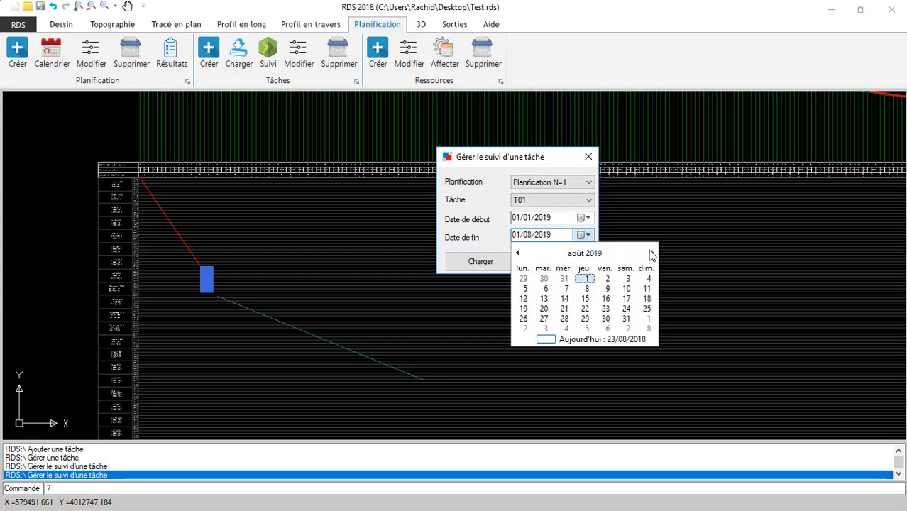
pyautogui.click(650, 253)
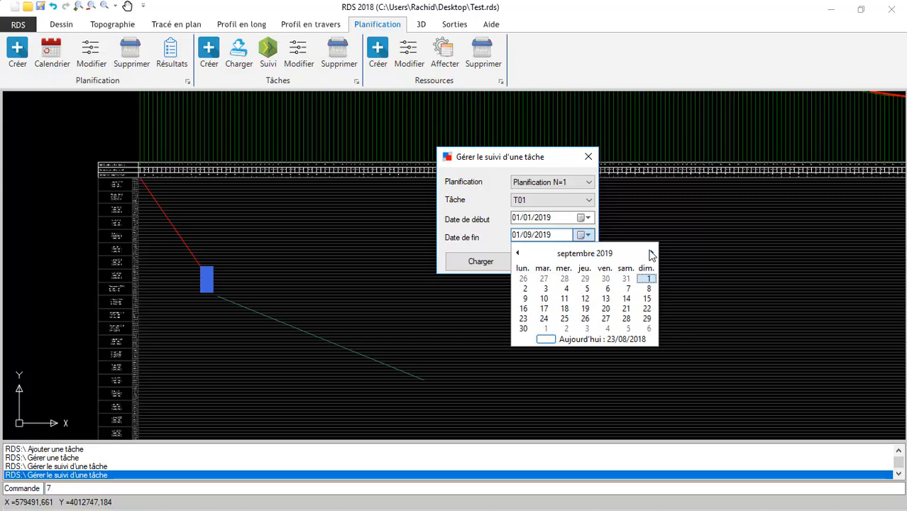
pyautogui.click(516, 253)
pyautogui.click(584, 309)
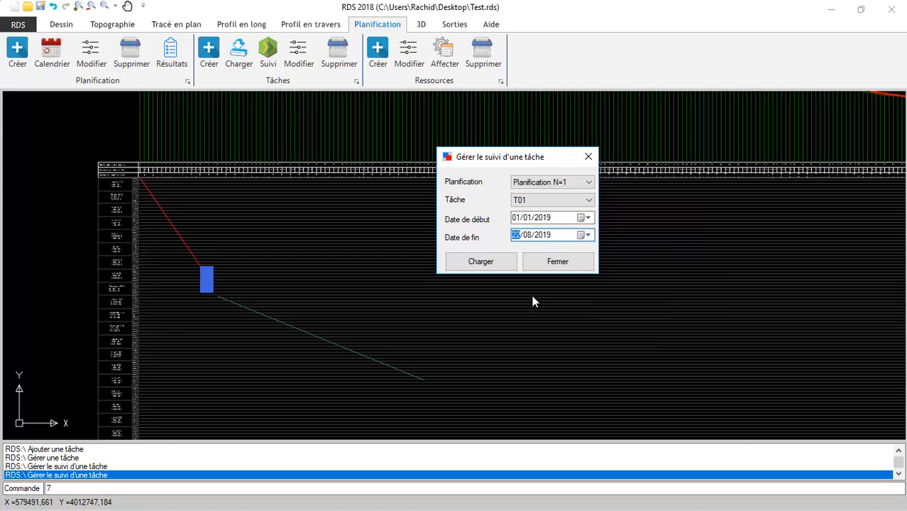
pyautogui.click(477, 264)
pyautogui.click(486, 311)
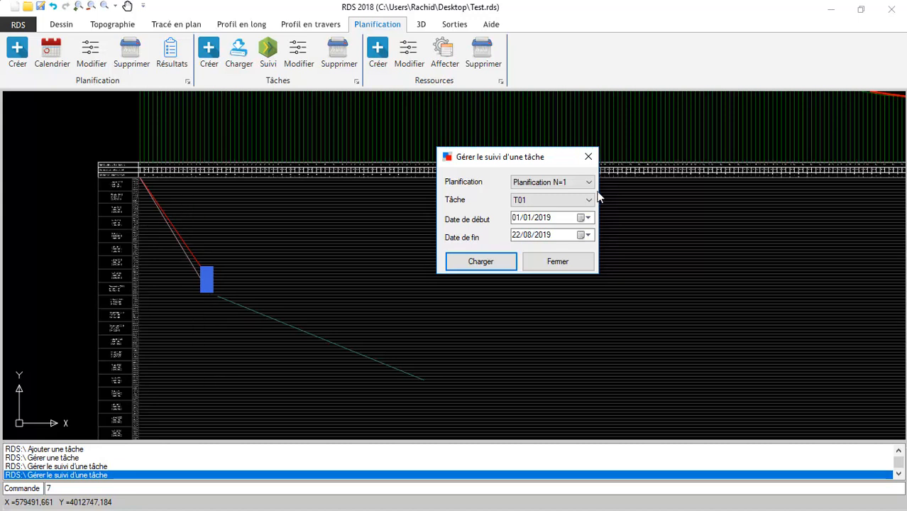
pyautogui.click(588, 157)
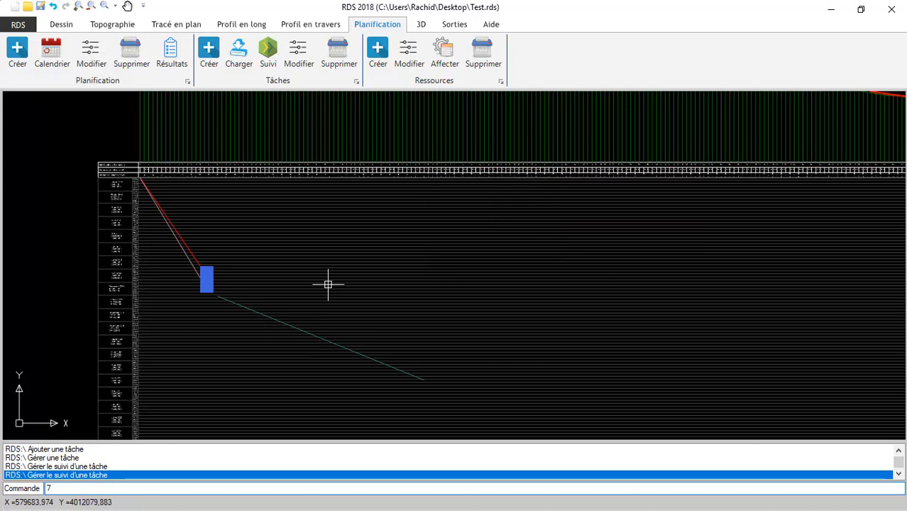
# Step: View the modification options for resource RINT in Planification N=1 and close them without changes
pyautogui.click(409, 54)
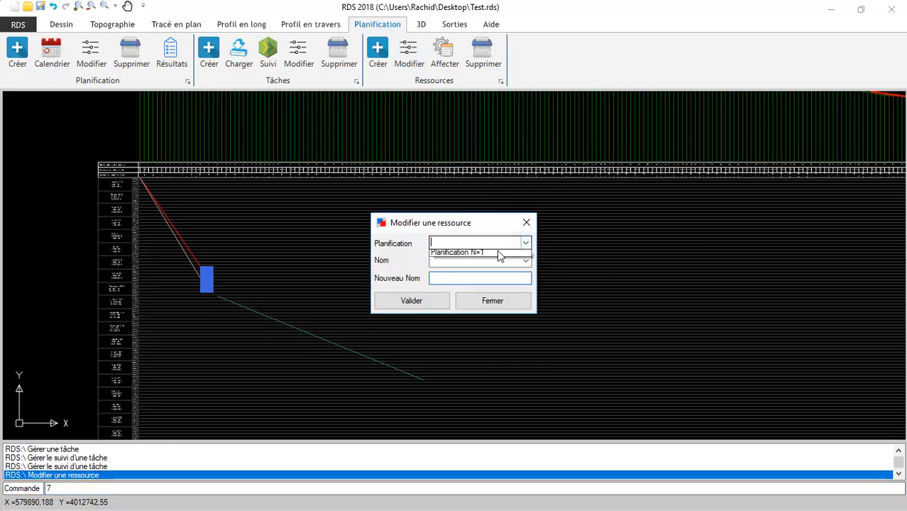
pyautogui.click(525, 261)
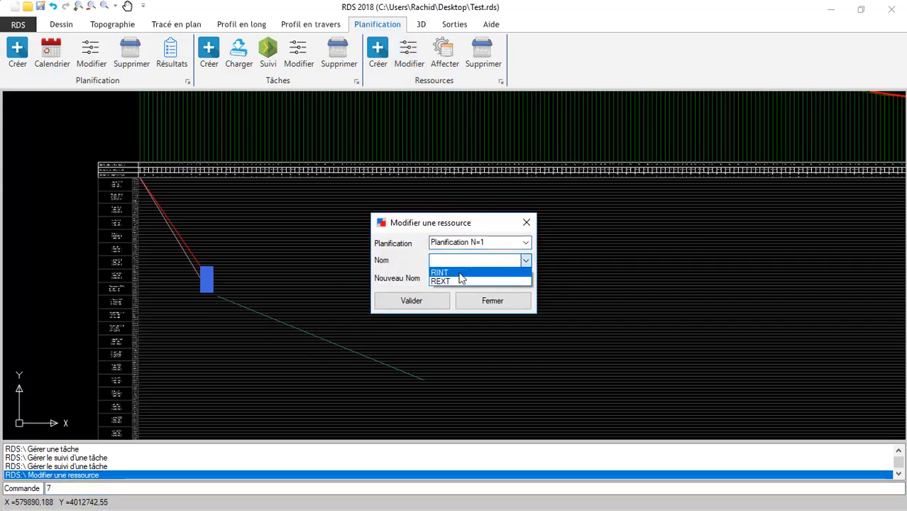
pyautogui.click(459, 273)
pyautogui.click(495, 303)
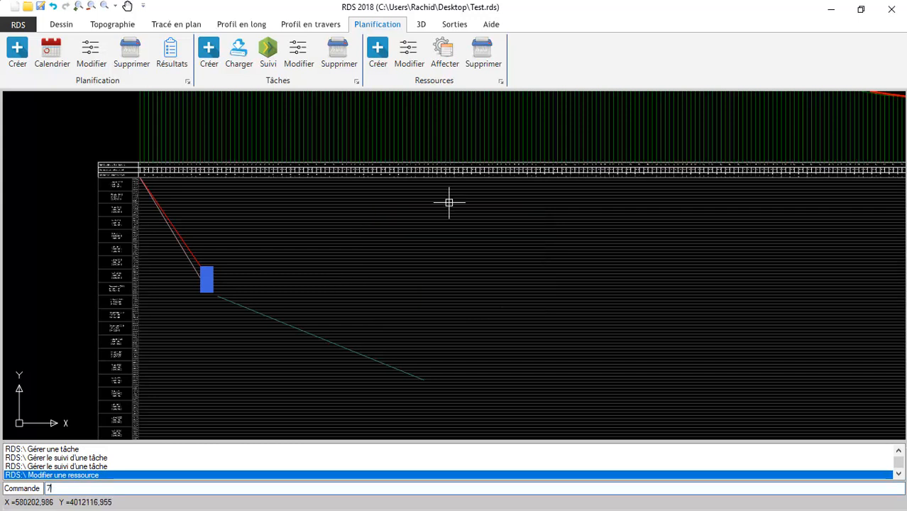
# Step: View the deletion options for resource REXT in Planification N=1 and close them without deleting it
pyautogui.click(482, 57)
pyautogui.click(524, 244)
pyautogui.click(462, 255)
pyautogui.click(526, 261)
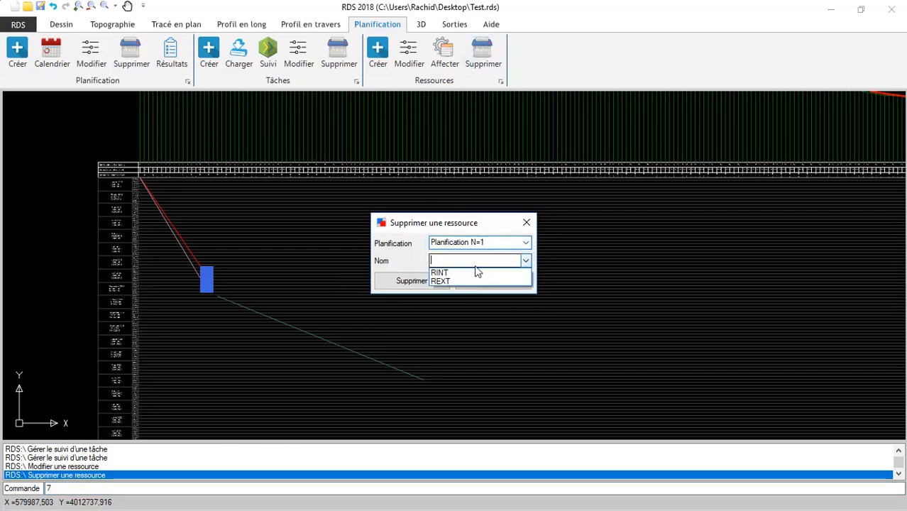
pyautogui.click(454, 281)
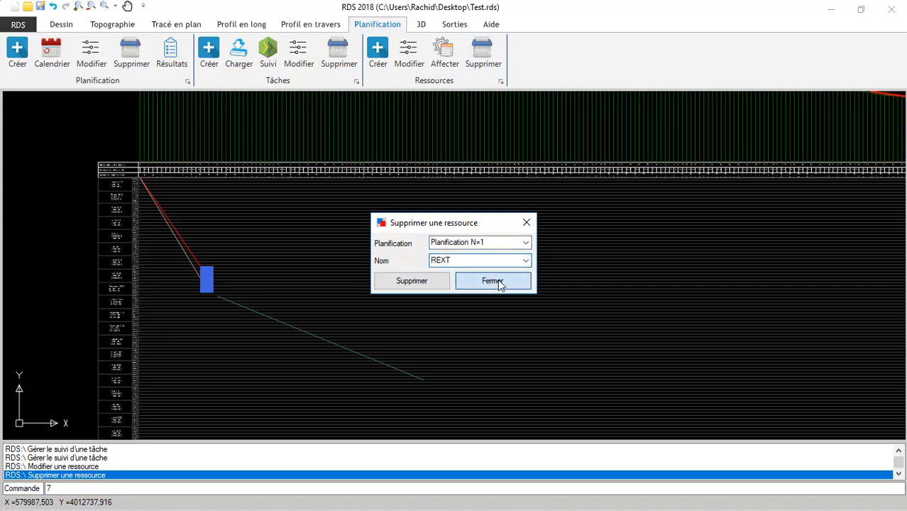
pyautogui.click(500, 282)
# Step: View the name and layer settings of task T01 in Planification N=1 and close them without changes
pyautogui.click(299, 58)
pyautogui.click(534, 217)
pyautogui.click(483, 227)
pyautogui.click(531, 236)
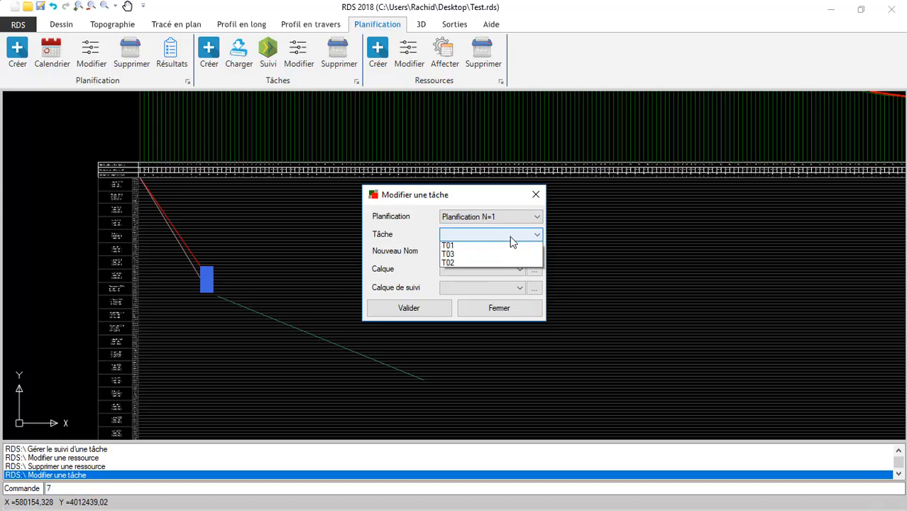
pyautogui.click(466, 253)
pyautogui.click(550, 188)
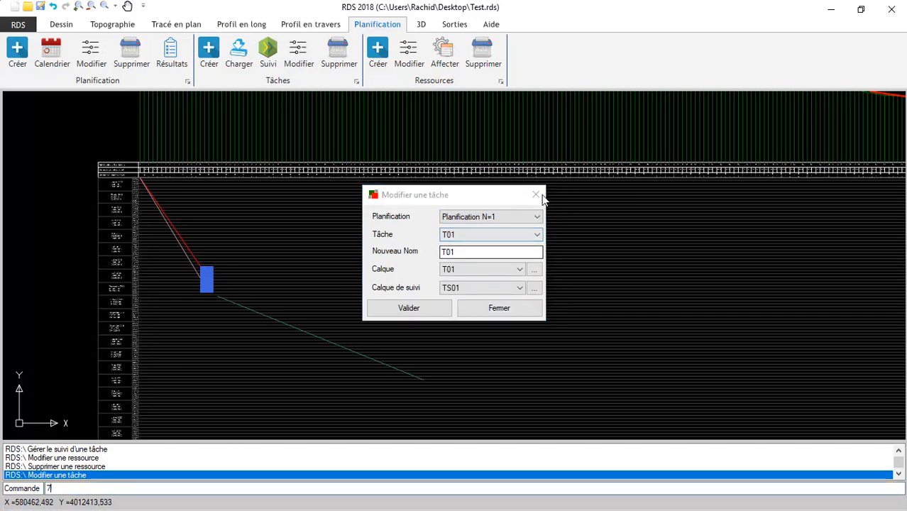
pyautogui.click(536, 194)
# Step: View the deletion options for task T01 in Planification N=1 and close them without deleting it
pyautogui.click(338, 56)
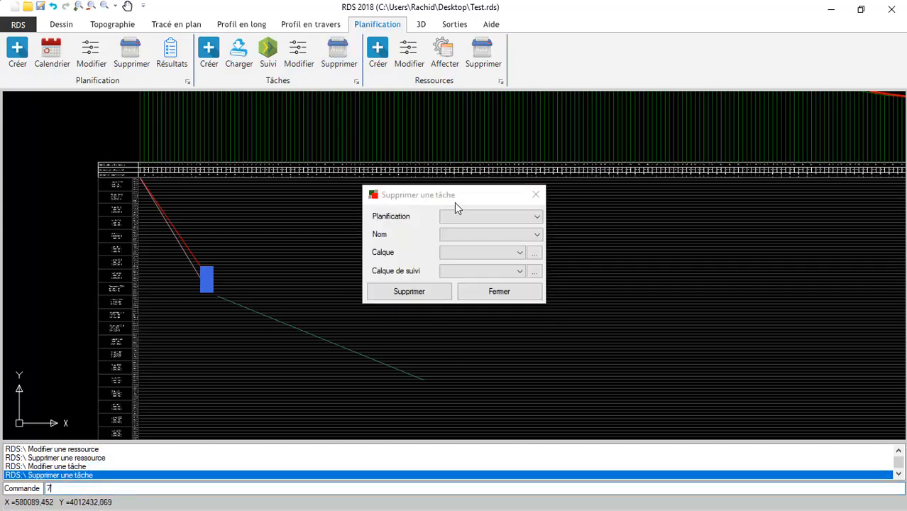
pyautogui.click(531, 223)
pyautogui.click(489, 228)
pyautogui.click(488, 235)
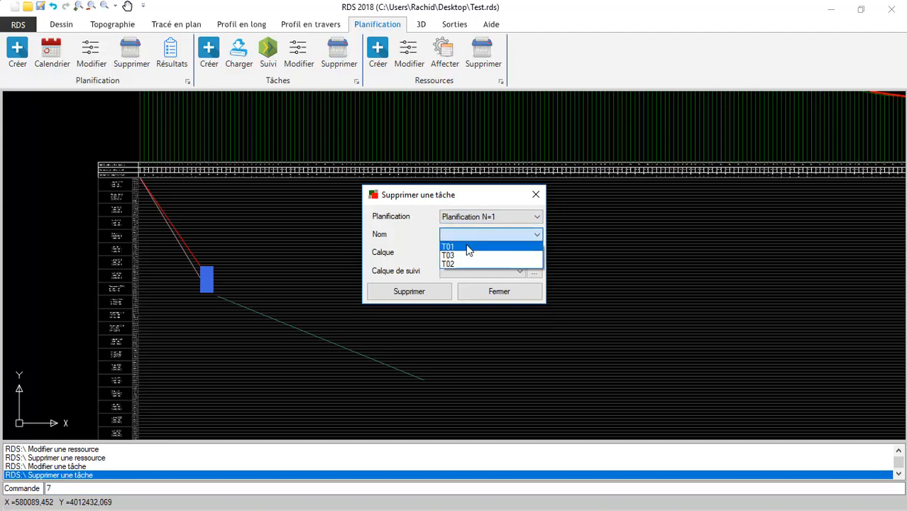
pyautogui.click(467, 248)
pyautogui.click(409, 292)
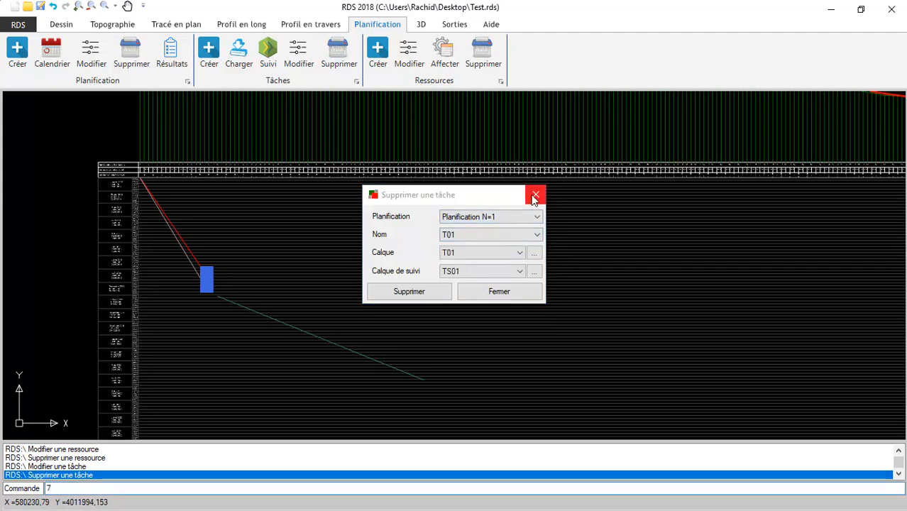
pyautogui.click(535, 195)
# Step: View the plannings available for deletion and close the dialog without deleting any
pyautogui.click(131, 56)
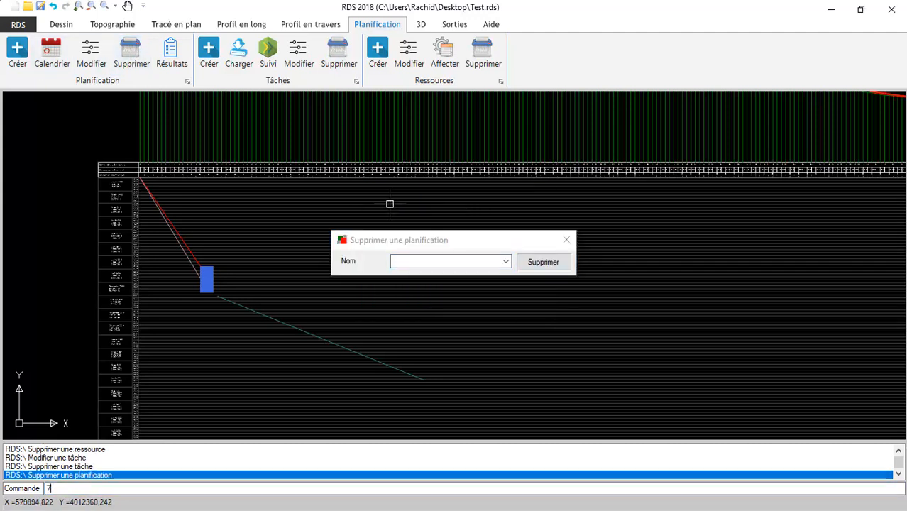
pyautogui.click(506, 262)
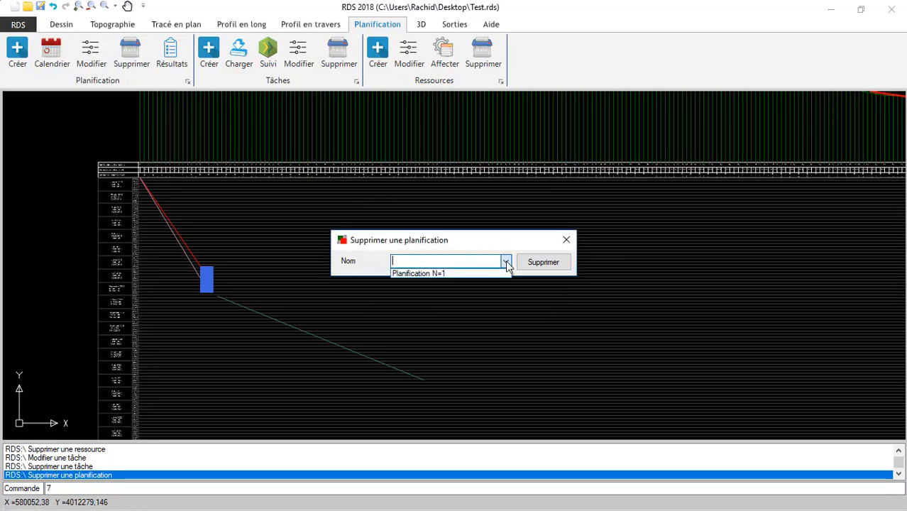
pyautogui.click(567, 242)
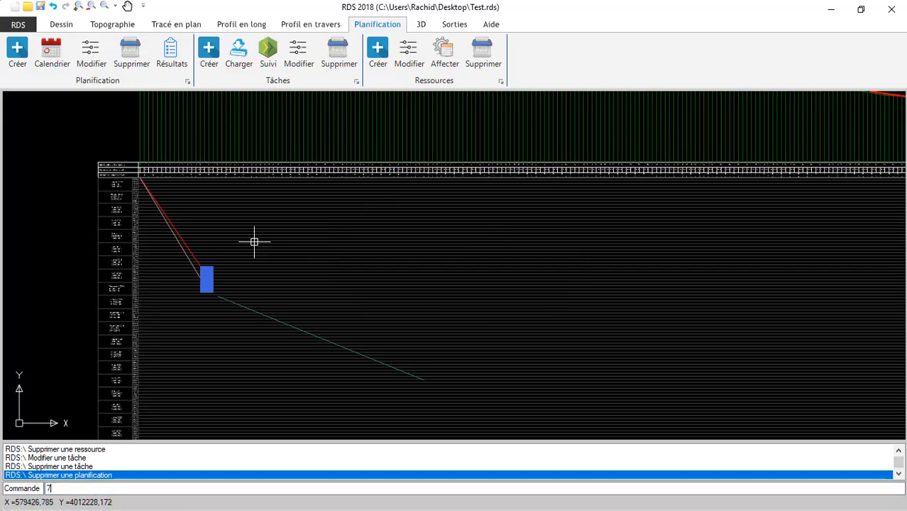
# Step: Display the planning results for Planification N=1, first the task table and then the resource table
pyautogui.click(171, 54)
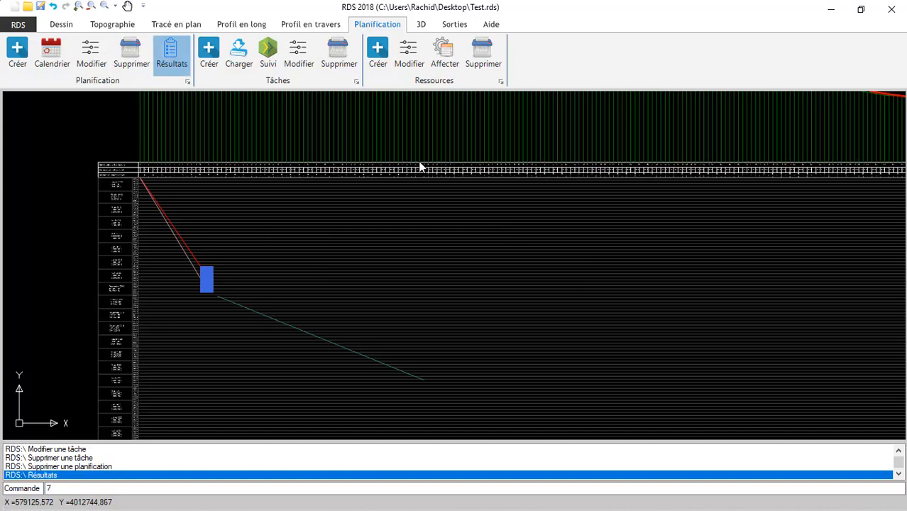
pyautogui.moveTo(207, 28); pyautogui.dragTo(444, 78)
pyautogui.click(440, 99)
pyautogui.click(380, 111)
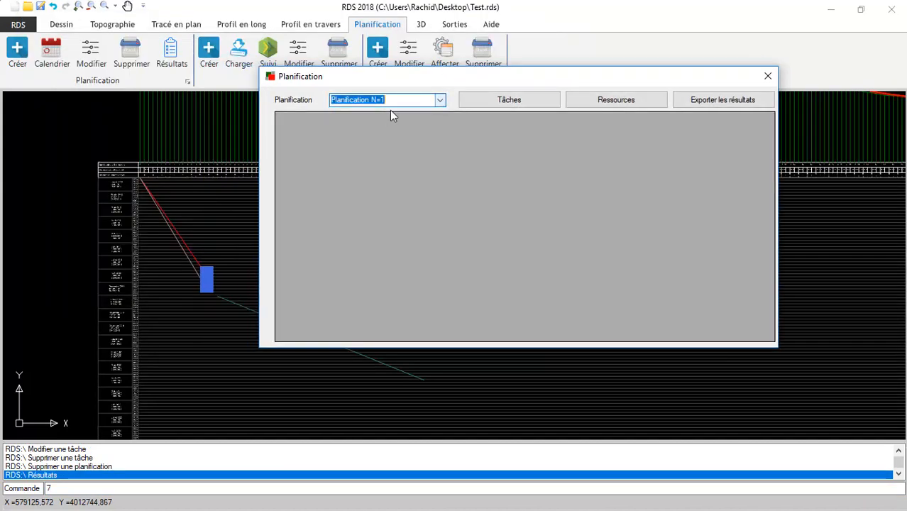
pyautogui.click(500, 99)
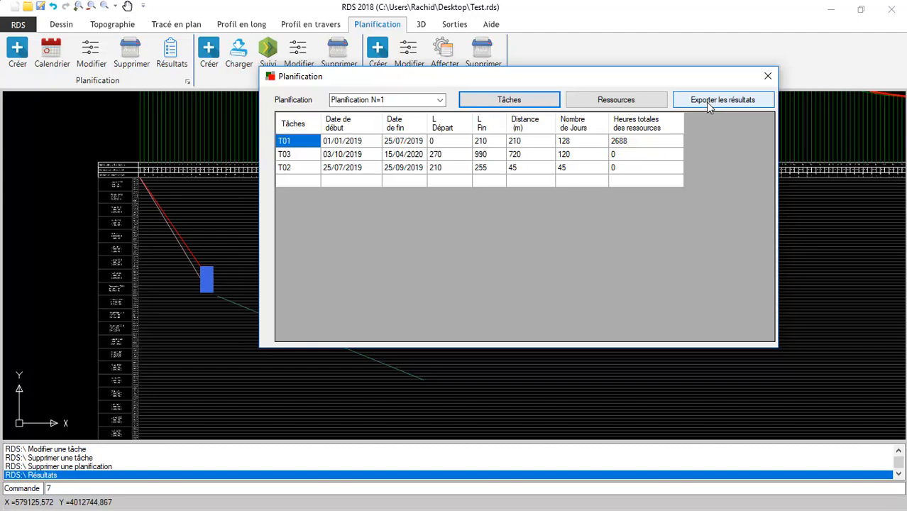
pyautogui.click(633, 101)
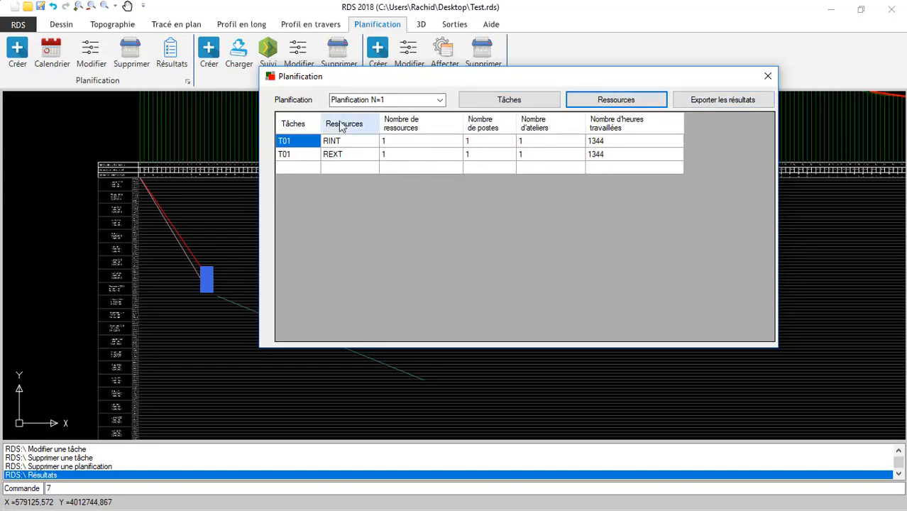